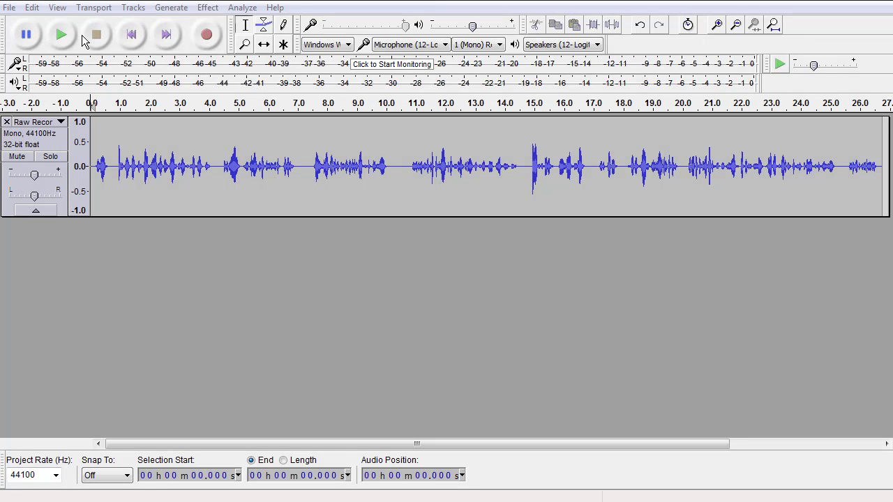
- Listen to the raw recording twice, stopping playback each time
left_click(61, 37)
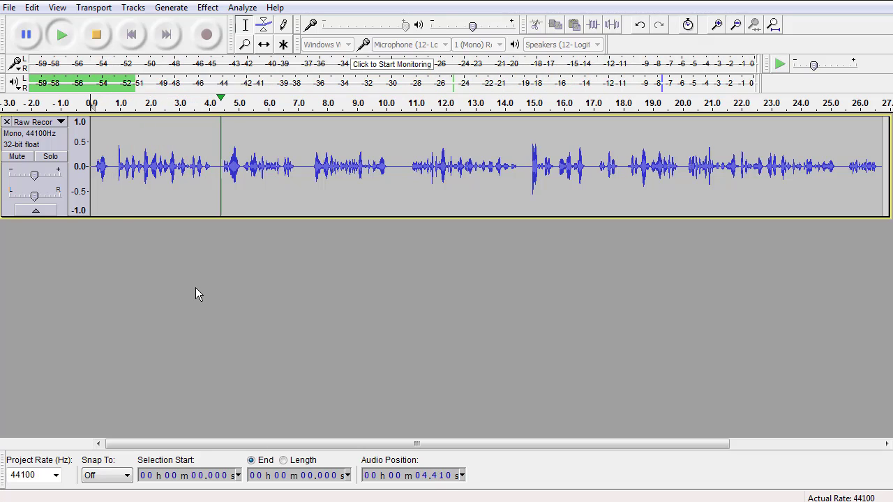
left_click(97, 36)
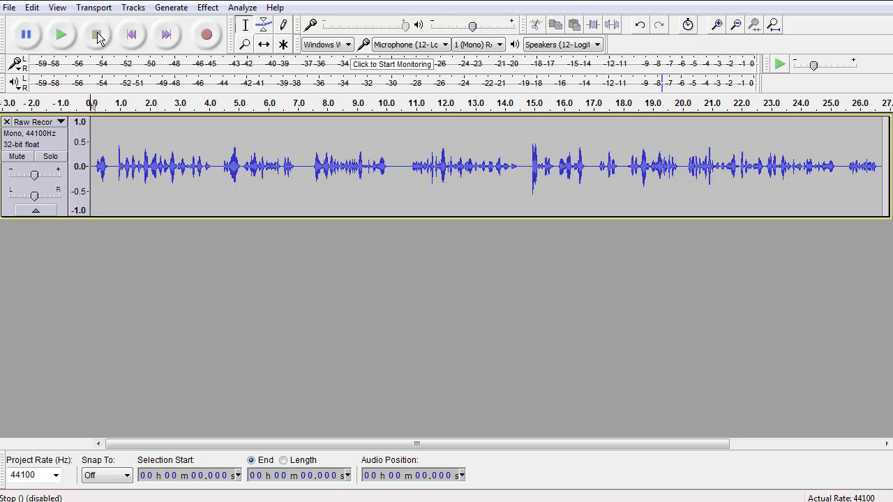
left_click(62, 35)
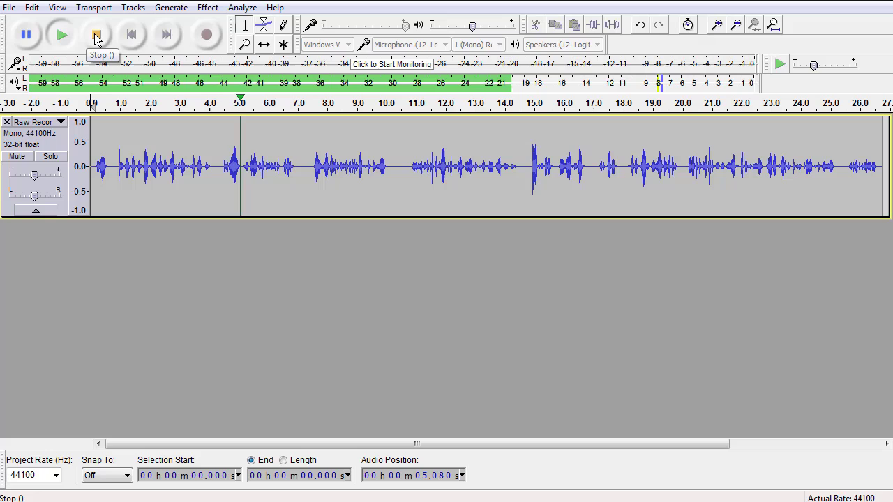
left_click(96, 34)
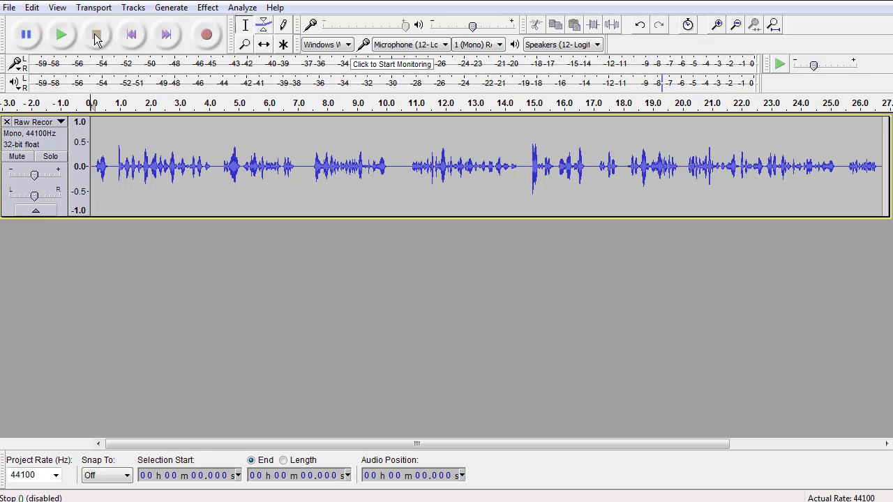
- Enlarge the track height and zoom three steps into the opening seconds
left_click_drag(340, 220, 335, 374)
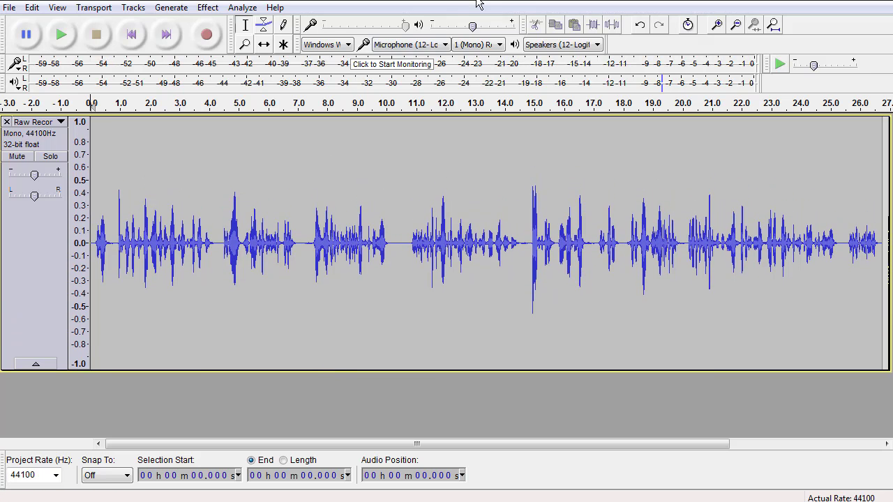
left_click(718, 25)
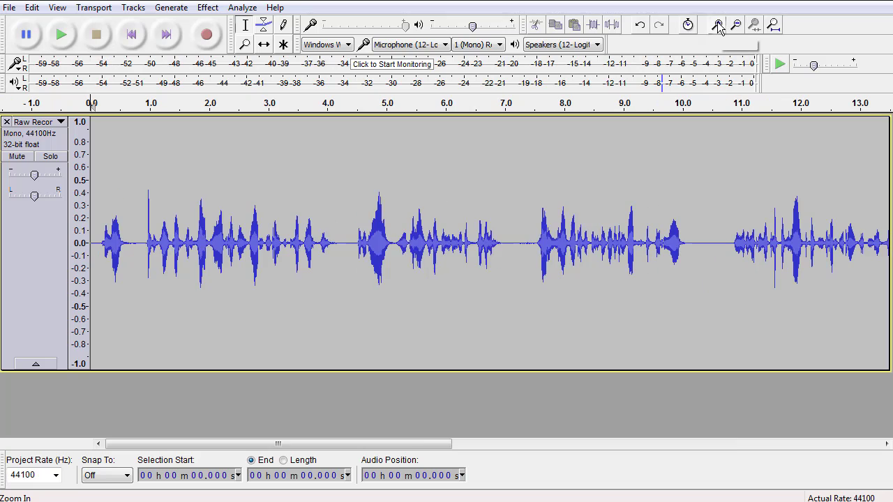
left_click(718, 26)
left_click(718, 25)
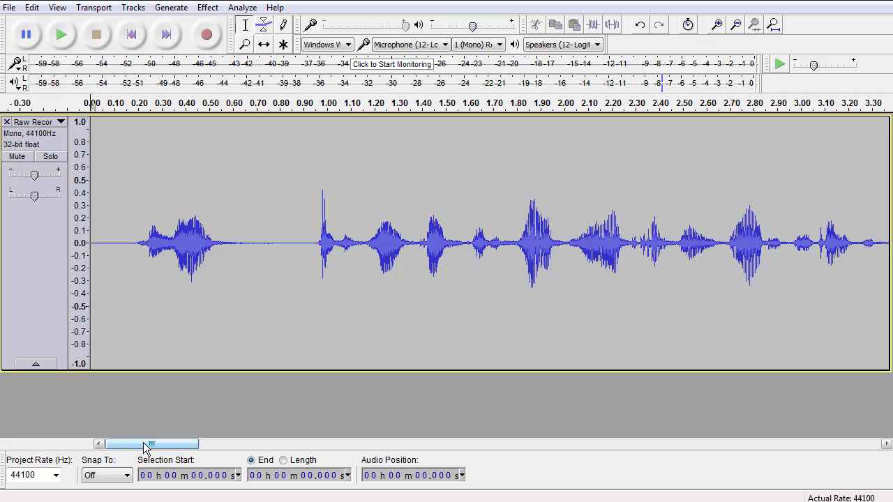
mouse_move(146, 447)
left_mouse_down()
mouse_move(199, 452)
mouse_move(143, 446)
left_mouse_up()
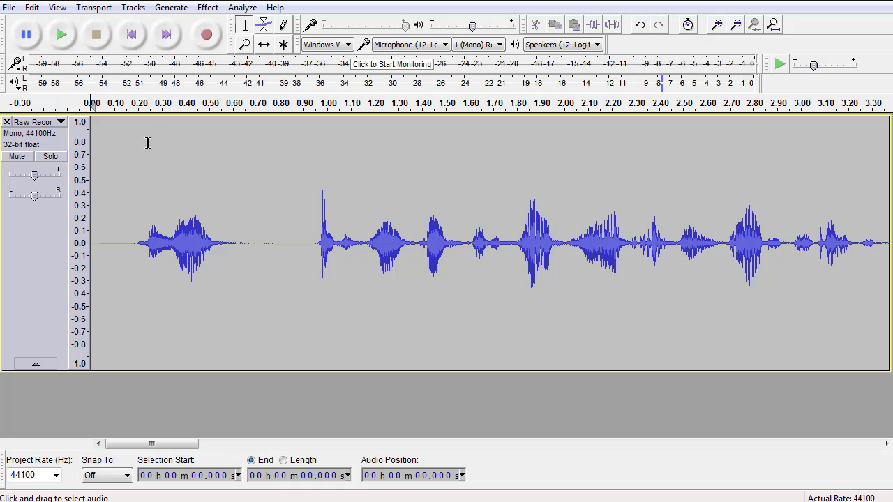
- Select the whole Raw Recording track and normalize its peak to -3 dB
left_click(65, 200)
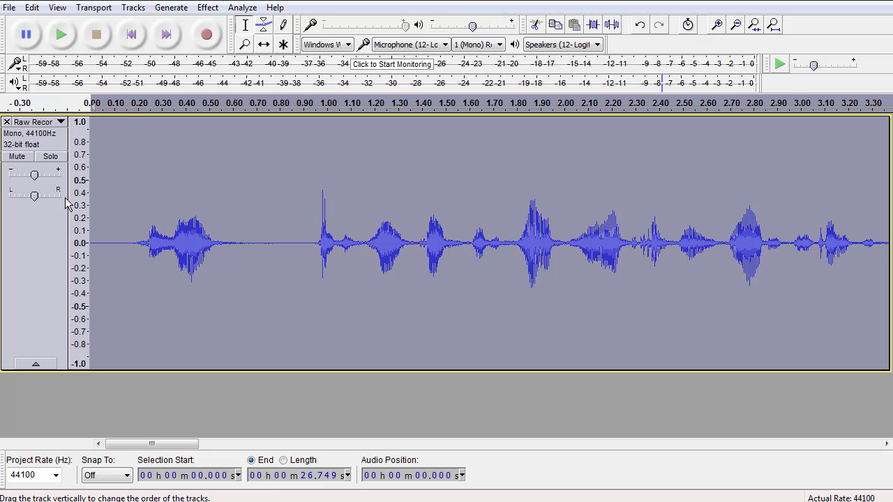
left_click(210, 9)
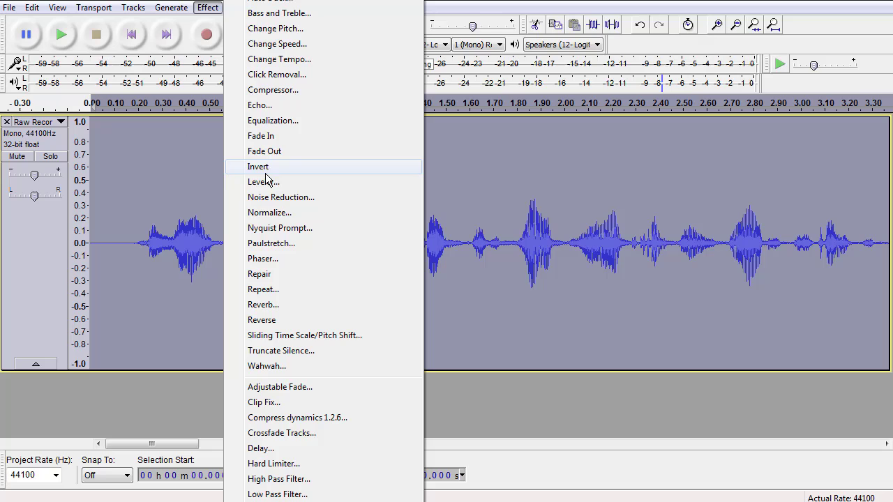
left_click(270, 213)
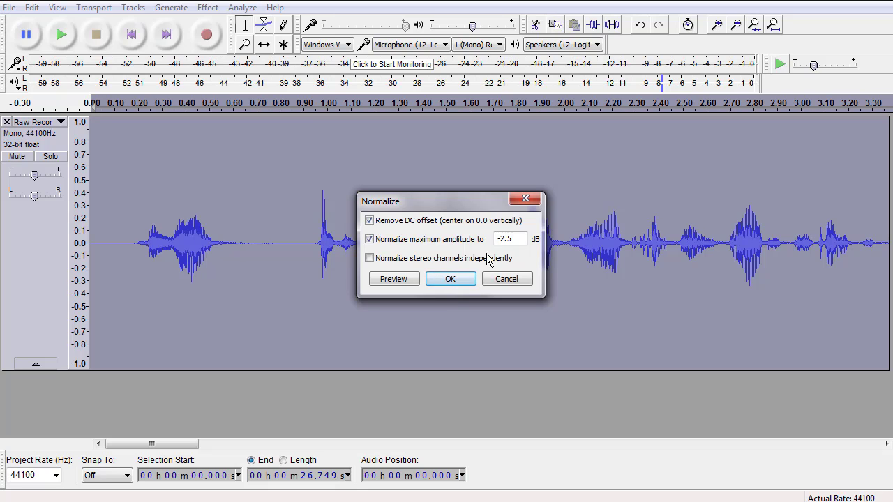
left_click(518, 241)
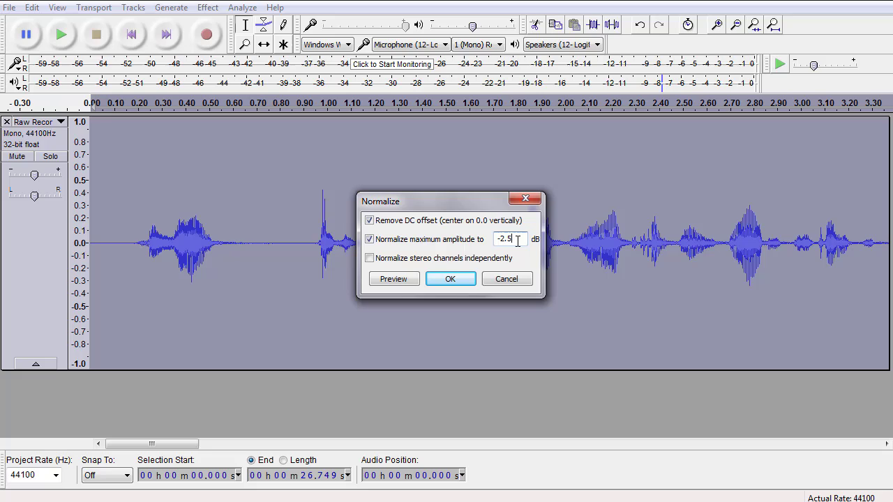
key("BackSpace")
key("BackSpace")
key("BackSpace")
type("3")
left_click(452, 279)
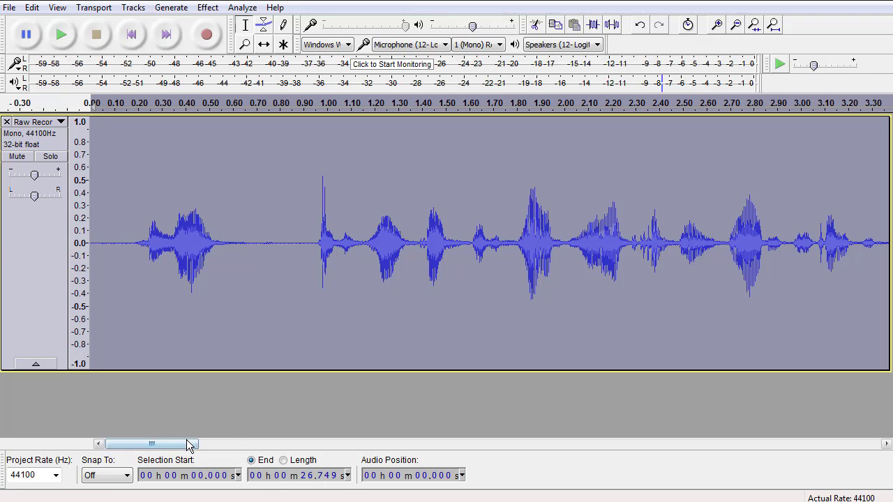
- Select the quiet gap around 4.2–4.5 s and listen to it
left_click_drag(189, 444, 272, 458)
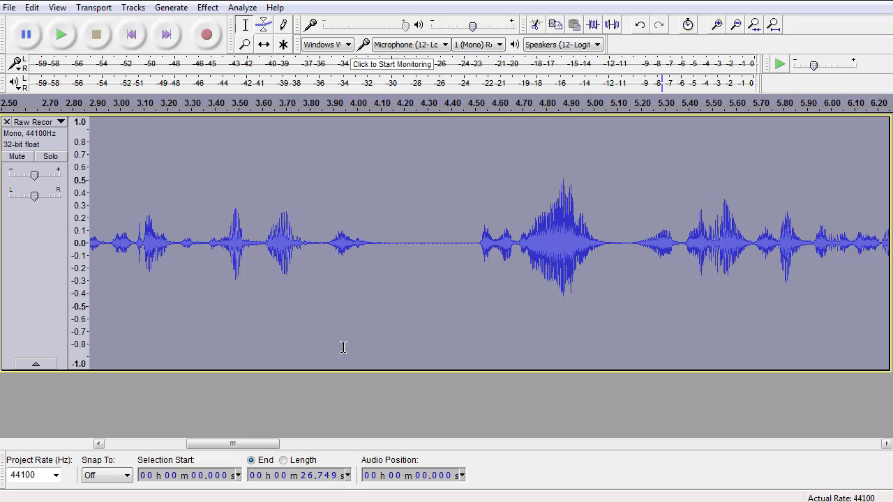
left_click_drag(393, 239, 474, 231)
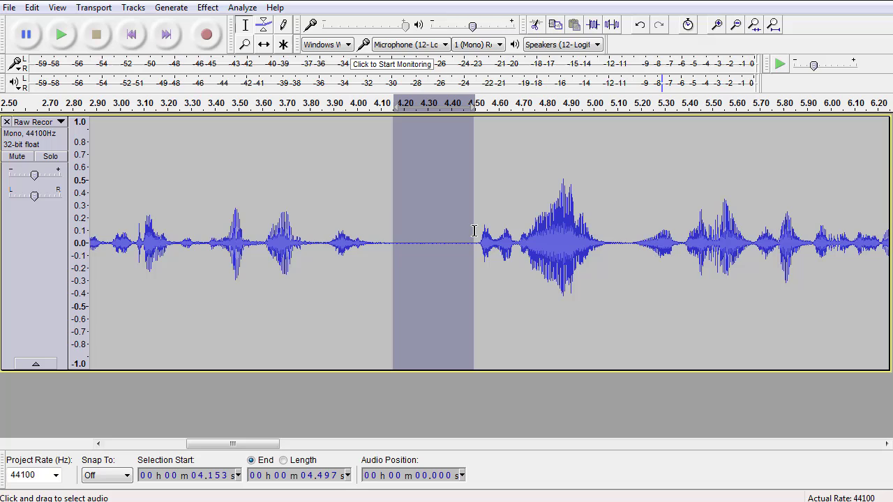
left_click(61, 39)
- Select the near-silent 7.0–7.5 s stretch and listen to it
left_click_drag(262, 444, 346, 466)
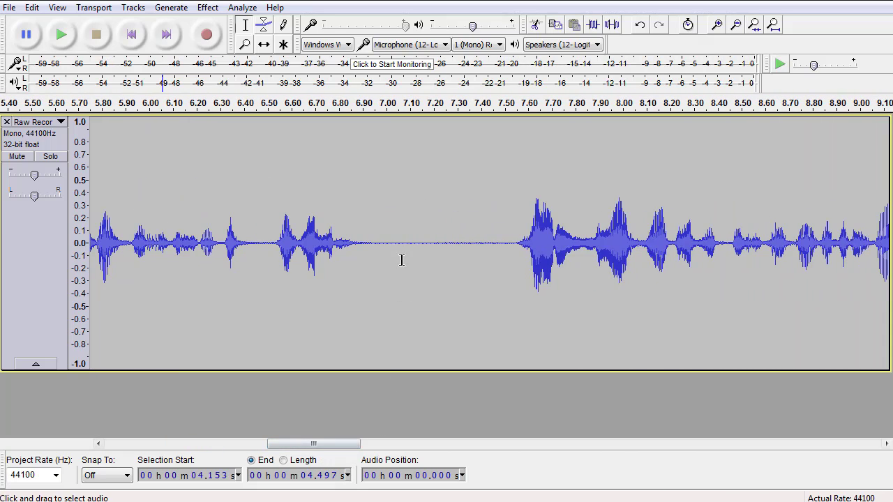
left_click_drag(383, 241, 509, 229)
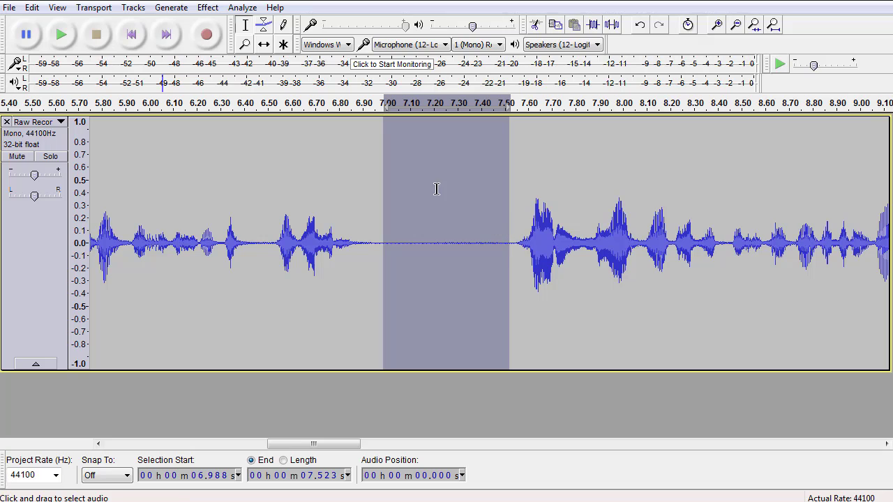
left_click(61, 34)
- Capture a Noise Reduction profile from the selected 7.0–7.5 s stretch
left_click(208, 8)
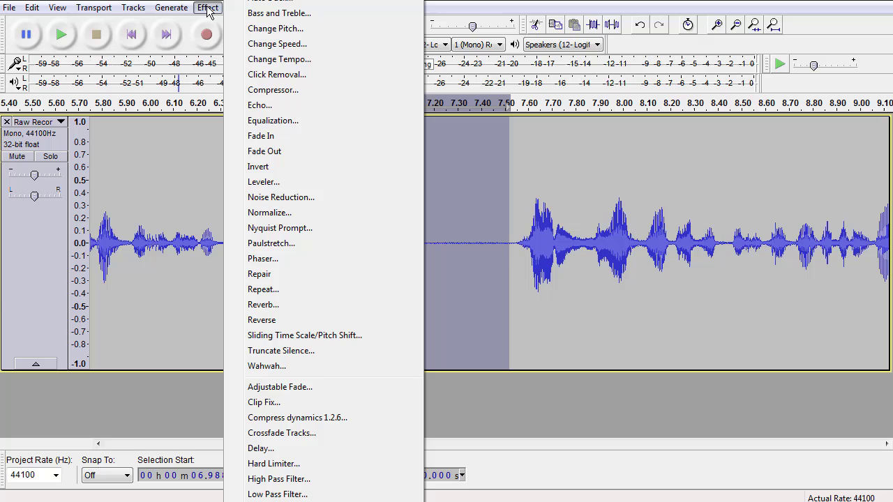
left_click(270, 198)
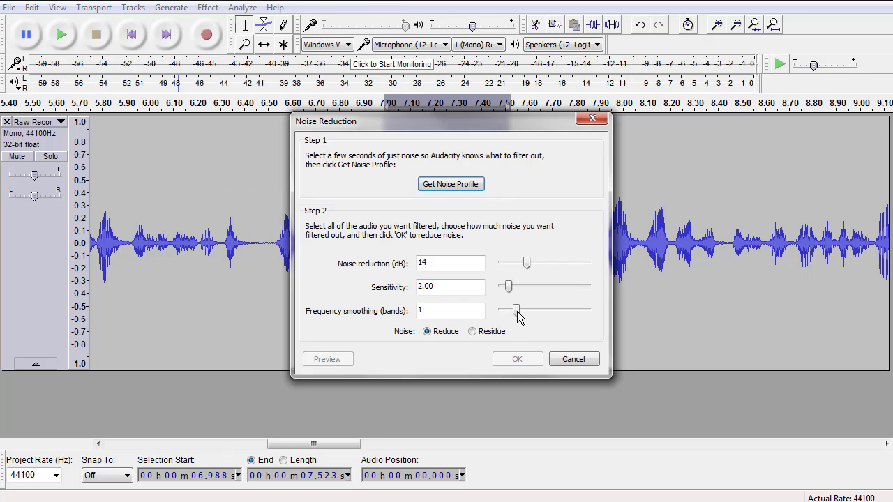
left_click(451, 183)
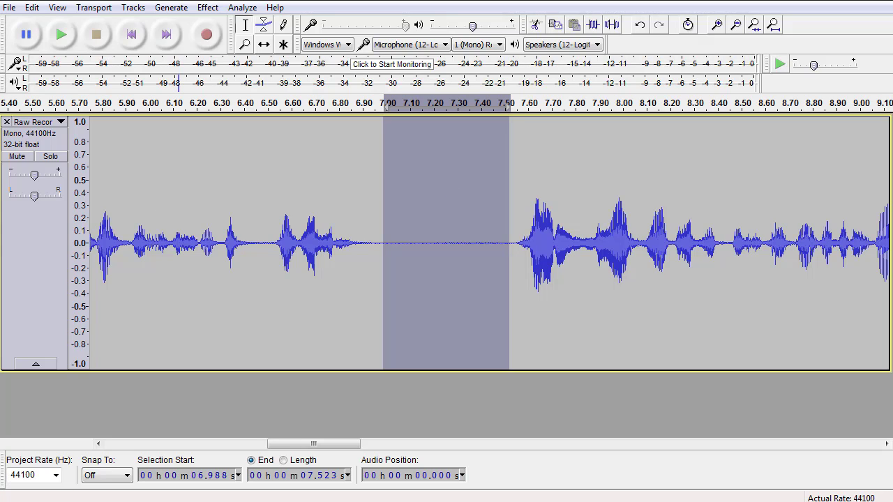
- Preview, then apply Noise Reduction to the whole track at 16 dB, sensitivity 2.00, smoothing 1
left_click(36, 235)
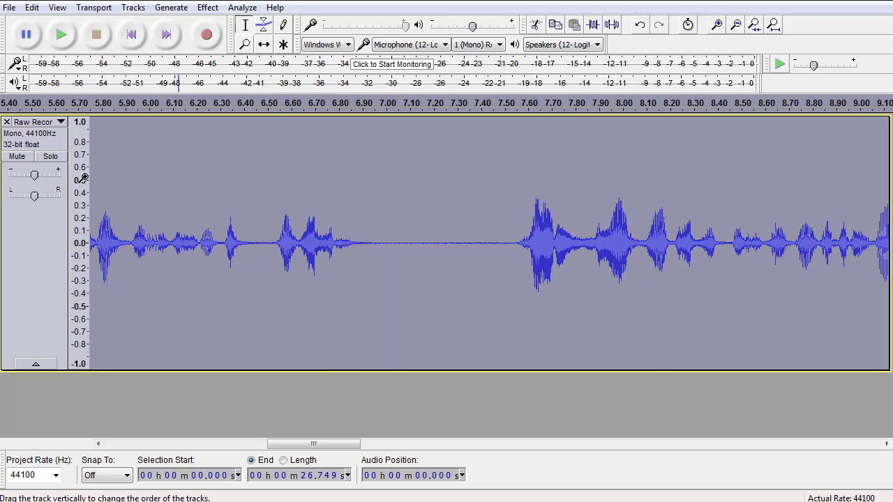
left_click(207, 7)
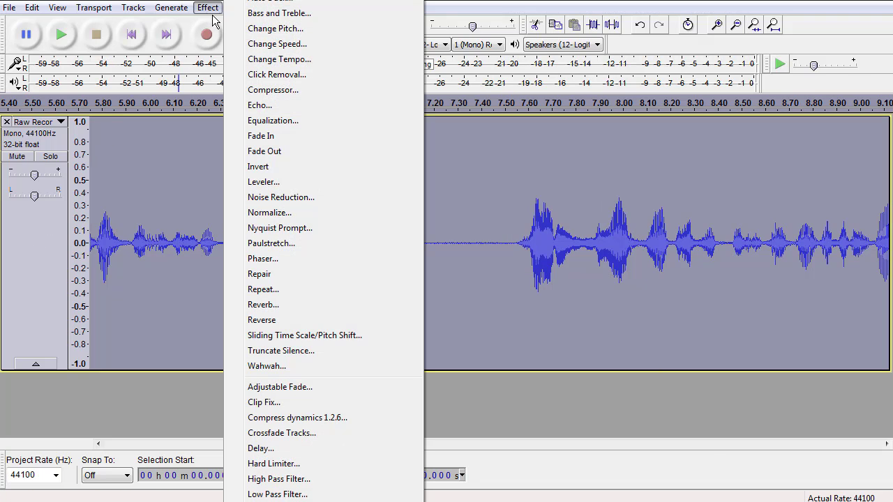
left_click(271, 197)
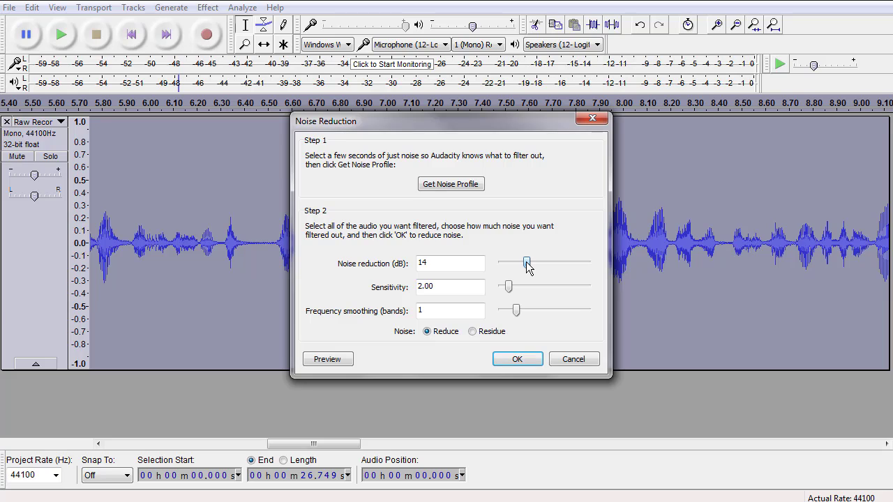
left_click_drag(527, 263, 534, 269)
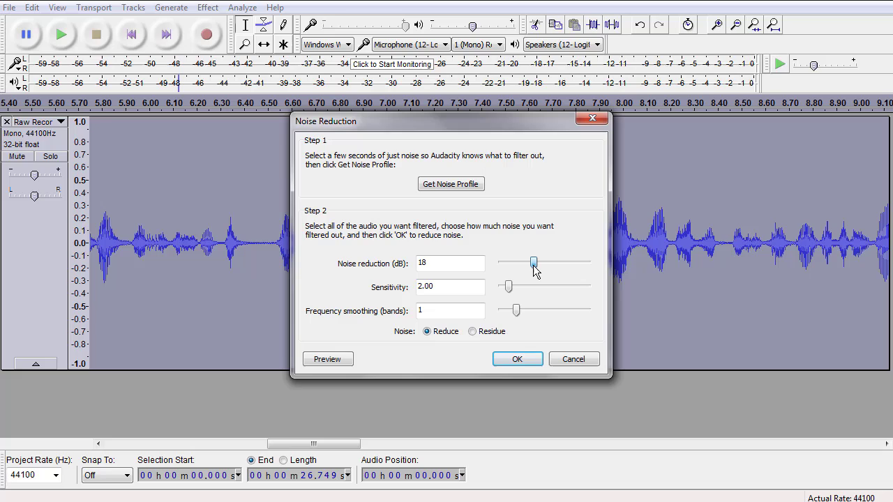
left_click(327, 360)
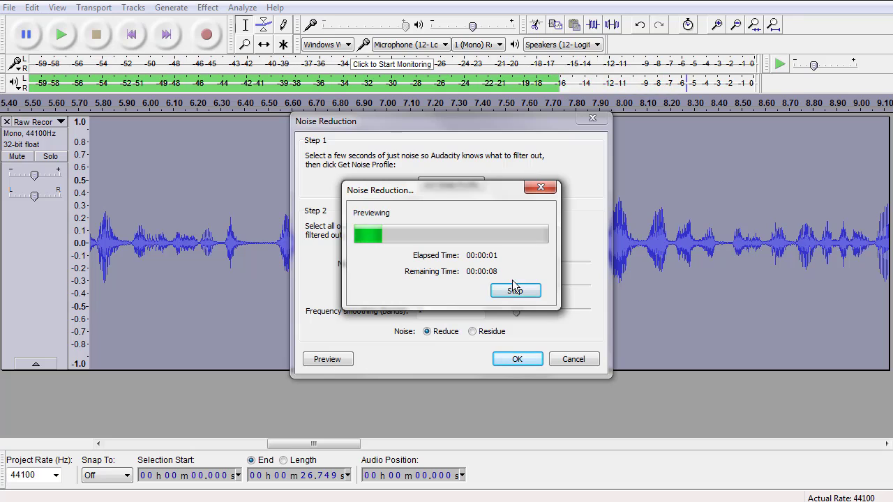
left_click(521, 292)
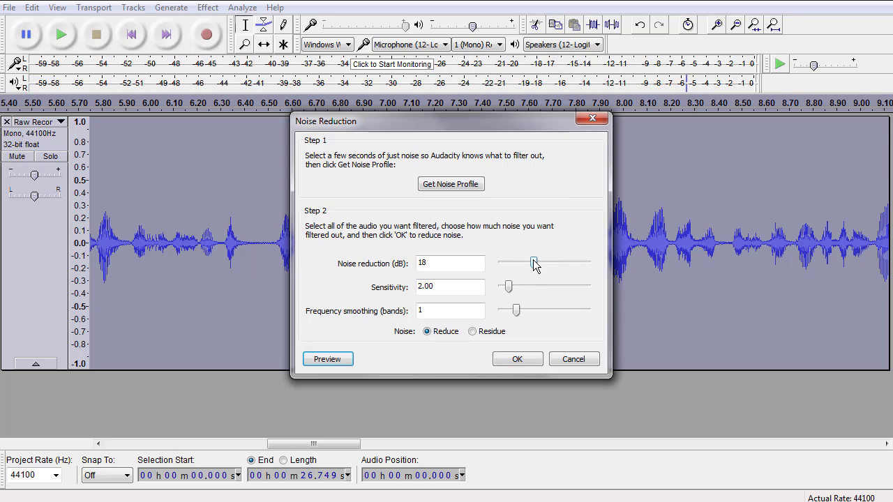
left_click_drag(533, 263, 530, 263)
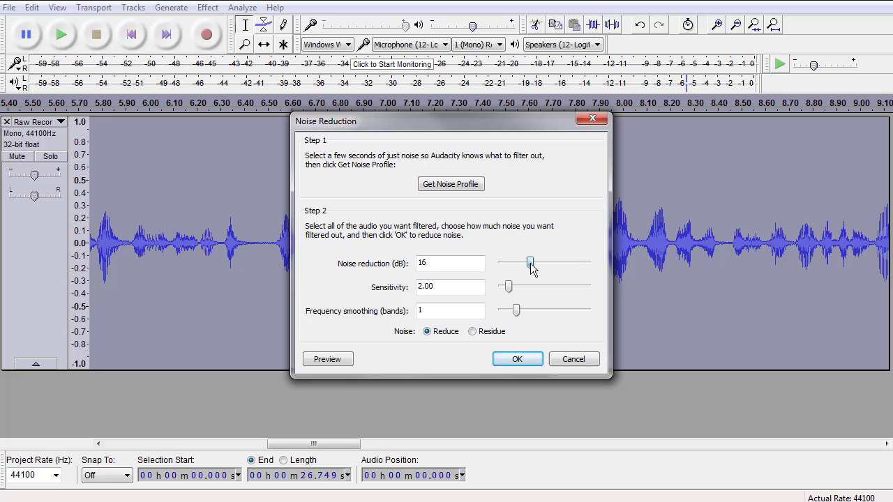
left_click(335, 362)
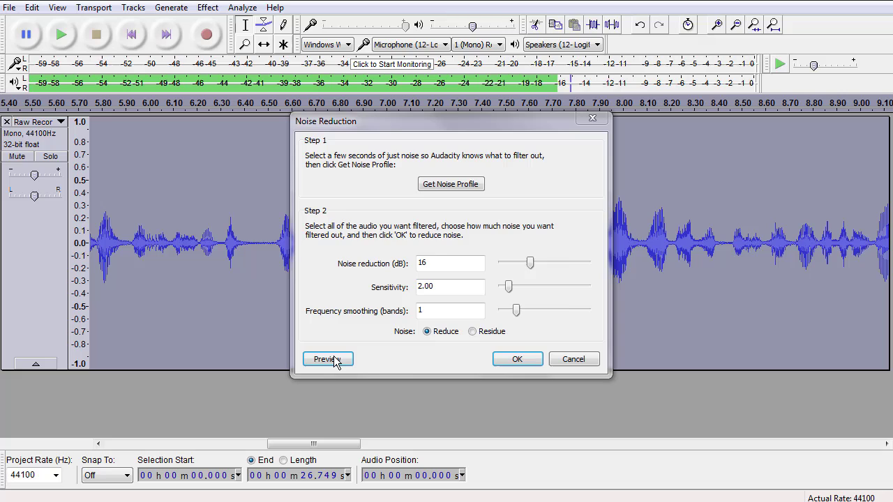
left_click(328, 359)
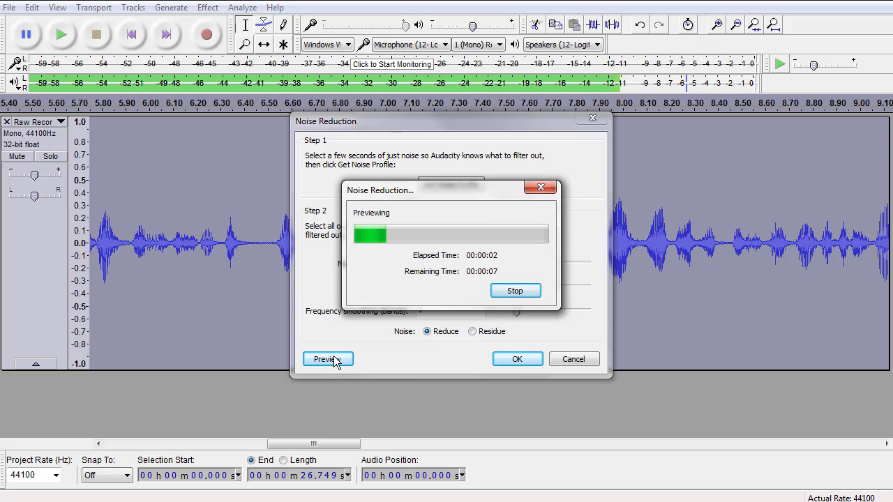
left_click(515, 291)
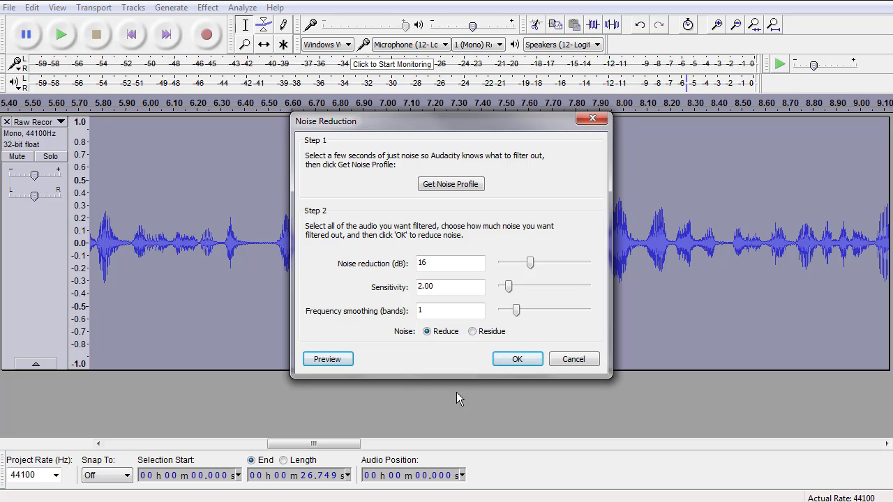
left_click(518, 360)
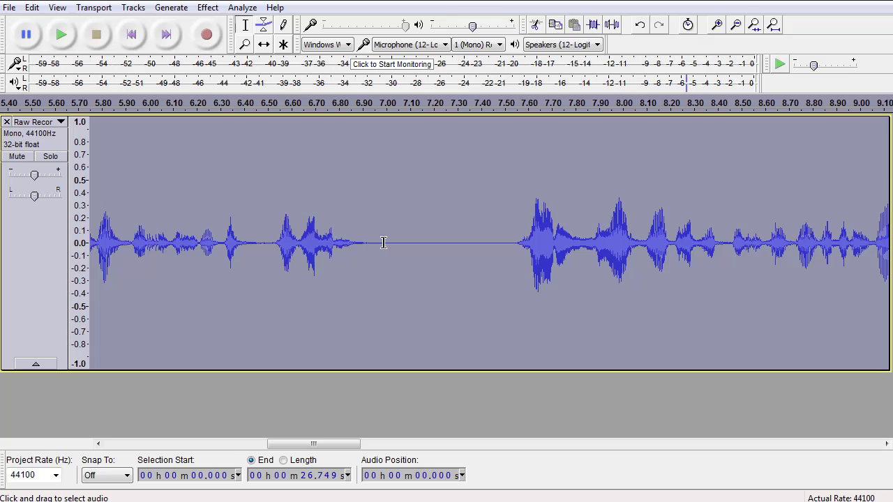
- Zoom out to the full recording and check the gaps near 7, 13.5 and 15 s
left_click_drag(384, 243, 501, 238)
left_click(447, 286)
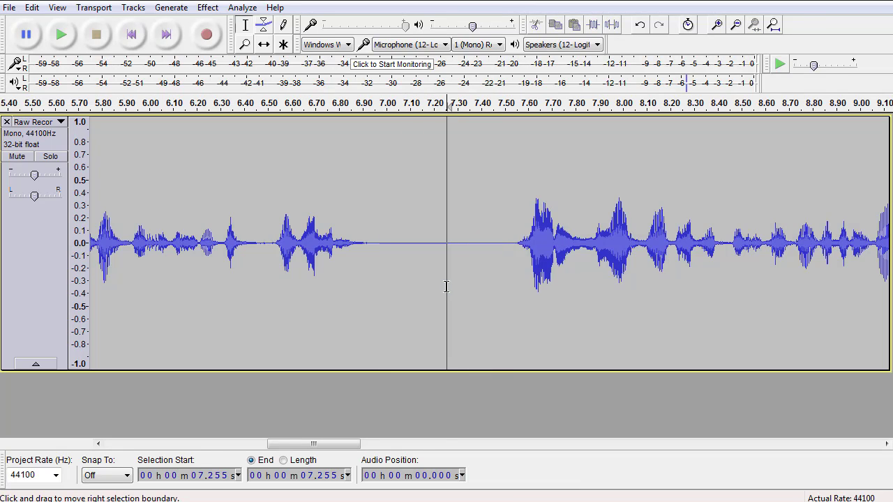
left_click_drag(286, 444, 122, 457)
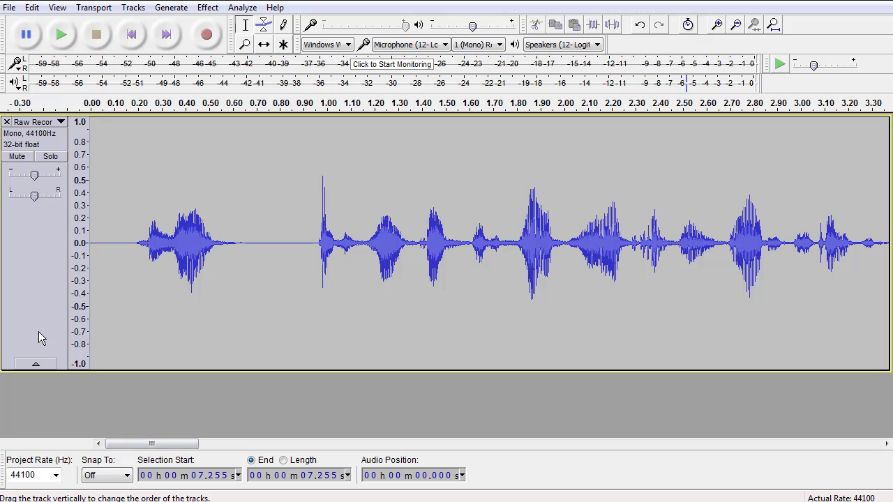
key("ctrl+3")
key("ctrl+3")
key("ctrl+3")
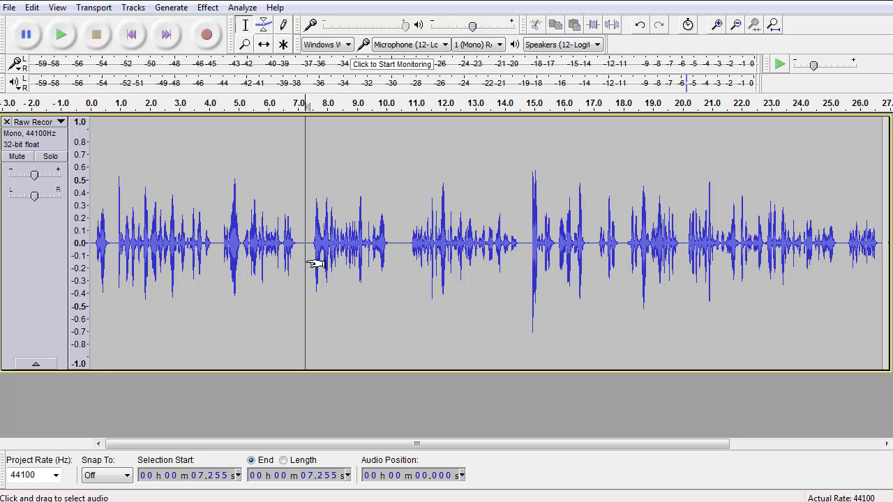
left_click(535, 189)
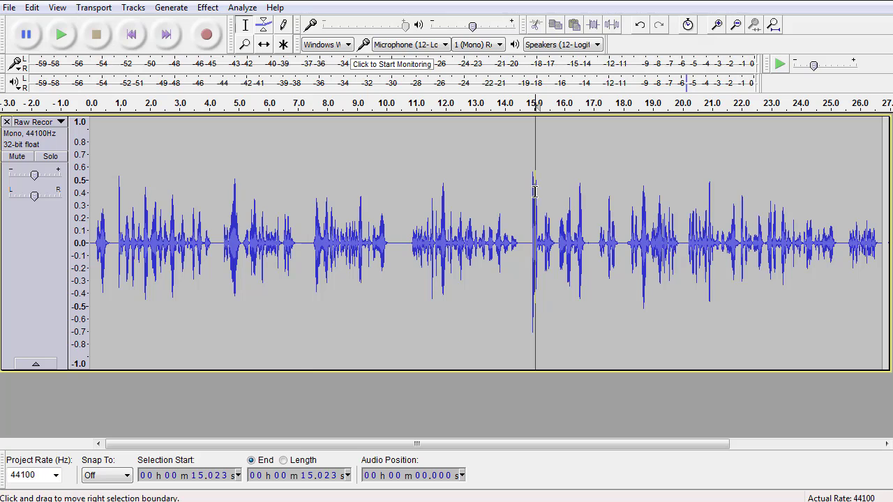
left_click(490, 239)
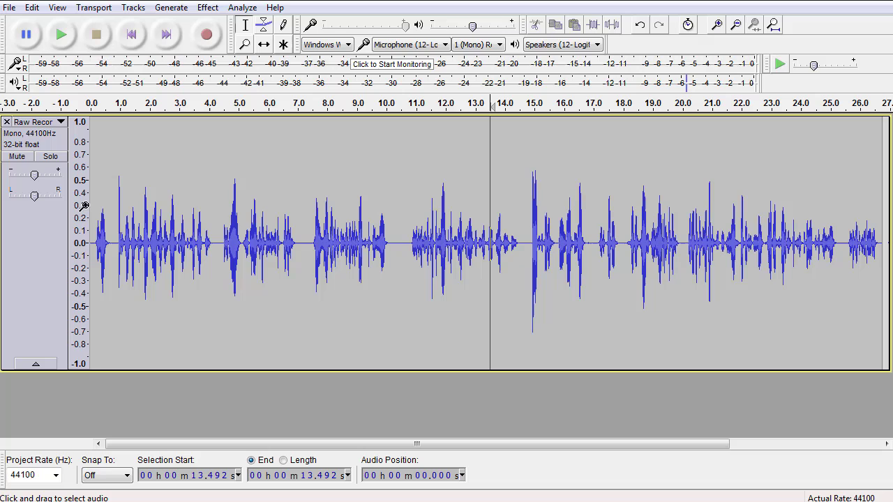
- Compress the whole track at 2:1 ratio, −16 dB threshold and −40 dB noise floor
left_click(51, 223)
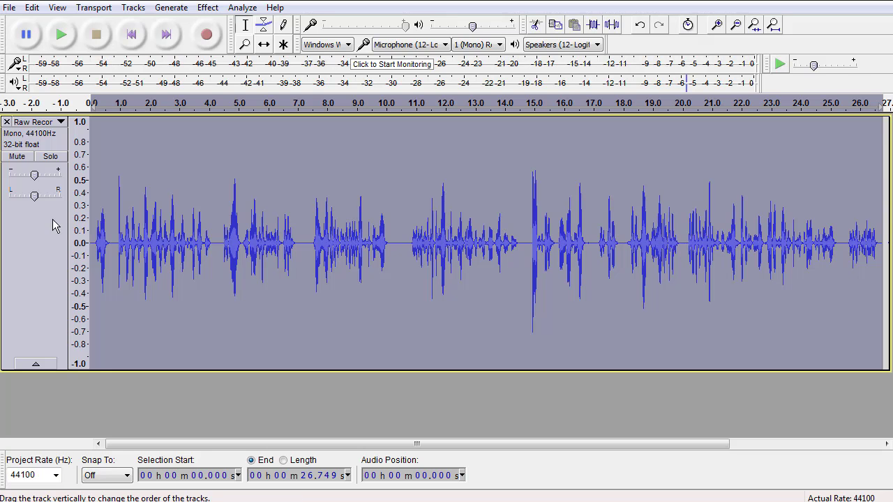
left_click(208, 9)
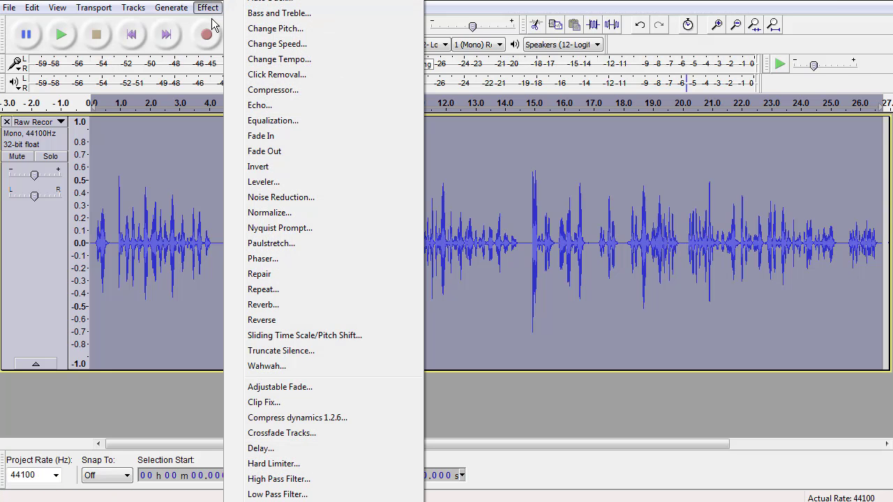
left_click(272, 90)
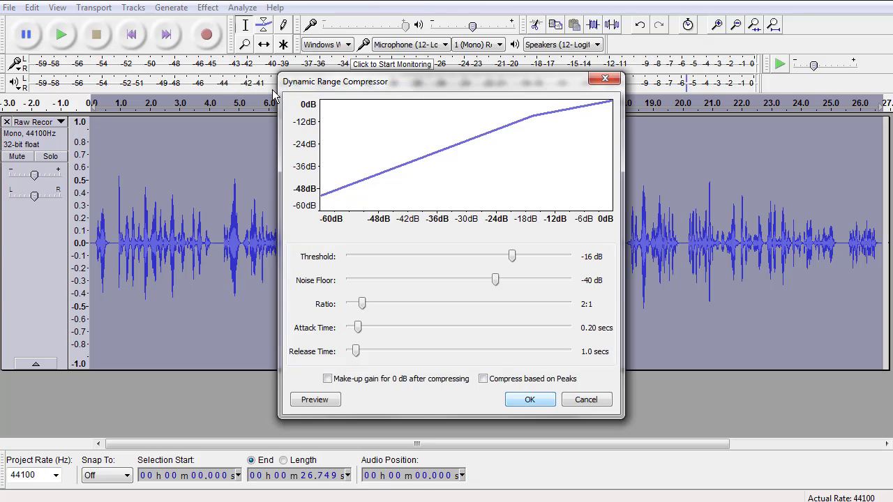
left_click(530, 401)
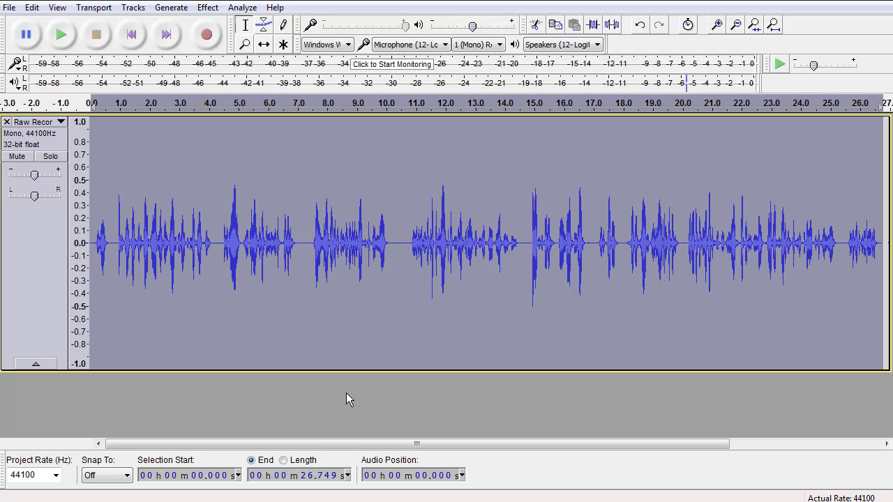
- Apply Equalization to the track, keeping the current curve after checking the presets
left_click(209, 8)
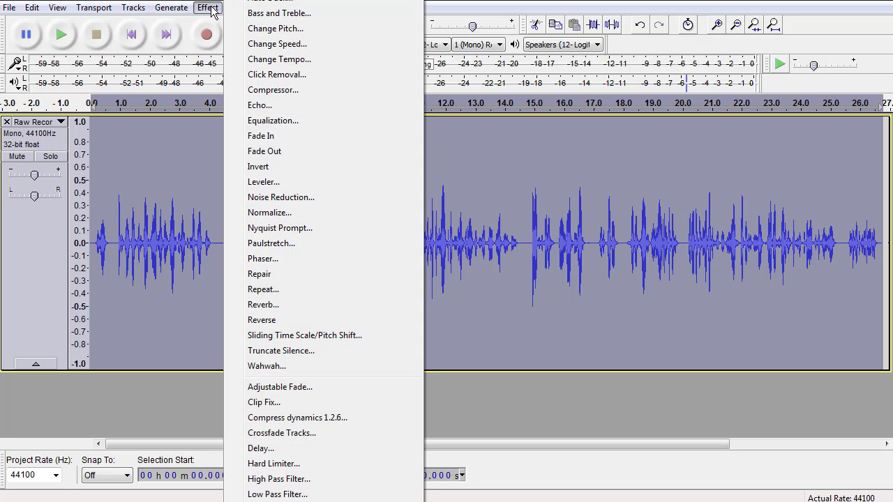
left_click(280, 122)
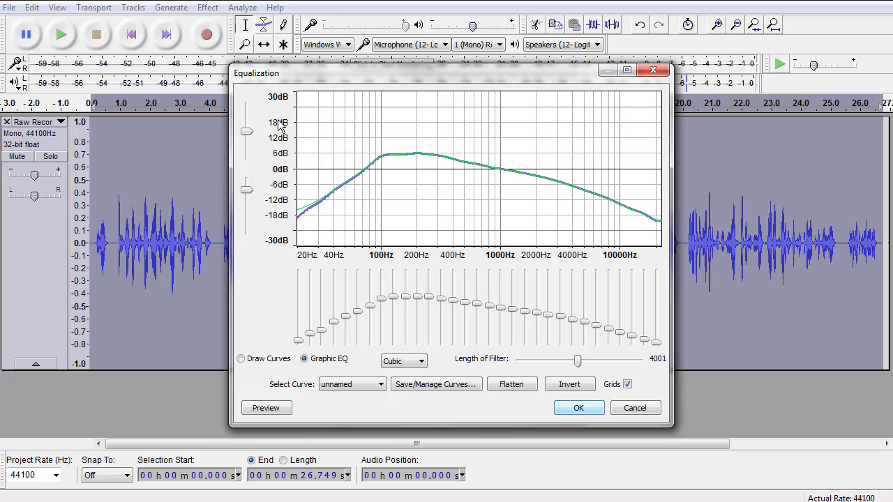
left_click(381, 384)
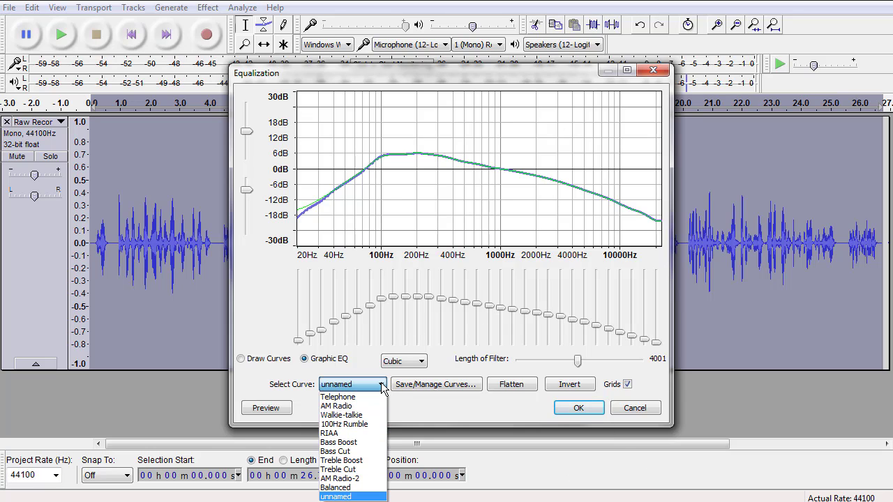
left_click(353, 488)
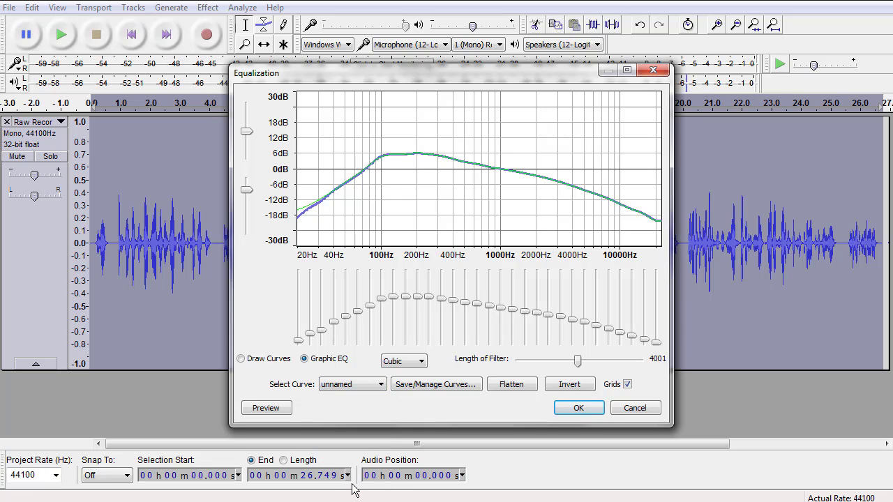
left_click(586, 406)
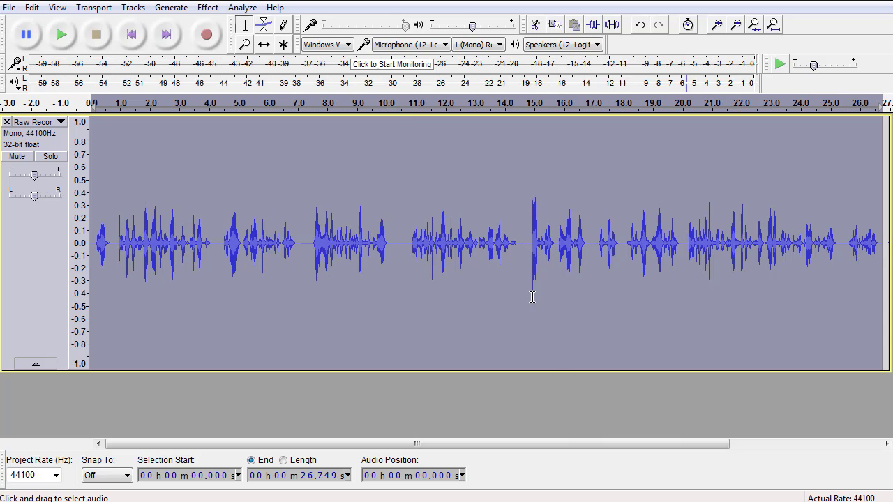
- Play back the equalized recording from near the beginning
left_click(101, 181)
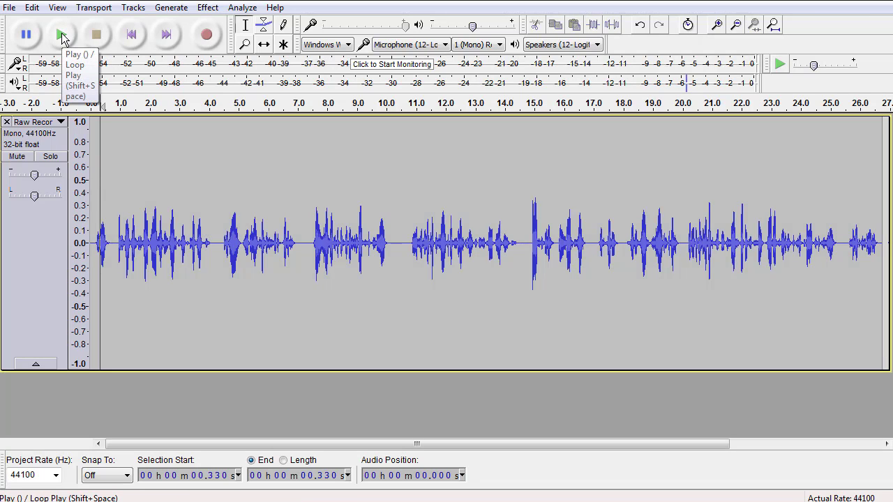
left_click(61, 36)
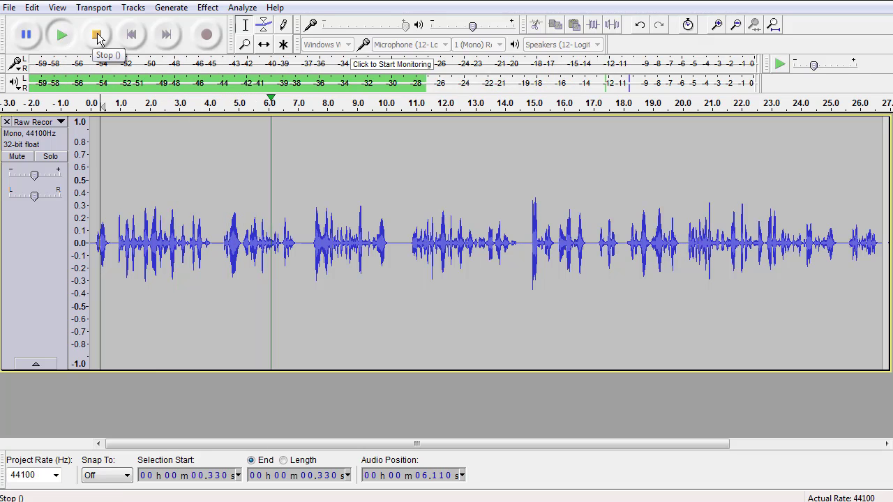
left_click(99, 39)
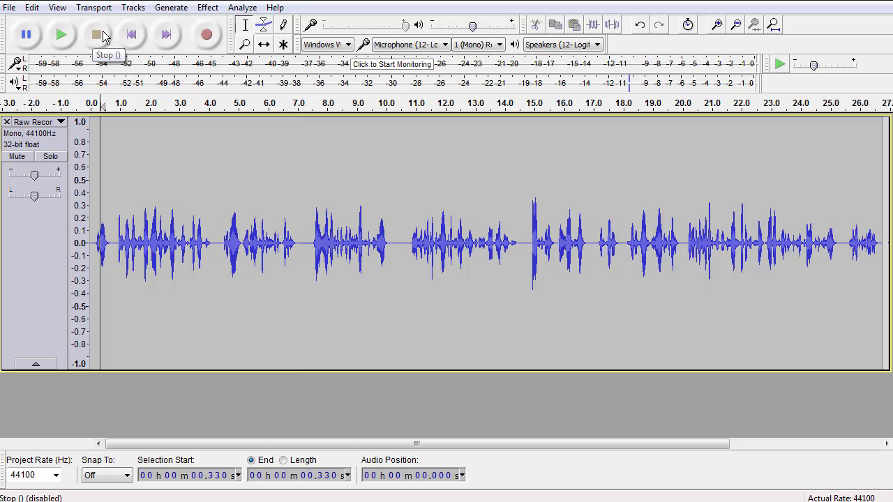
- Set Bass to +15 dB and Treble to −15 dB, preview twice, and apply
left_click(207, 8)
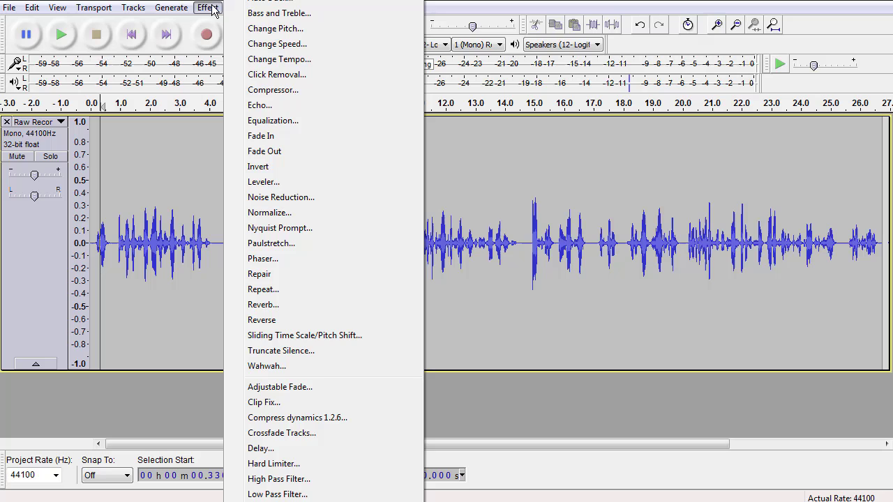
left_click(273, 14)
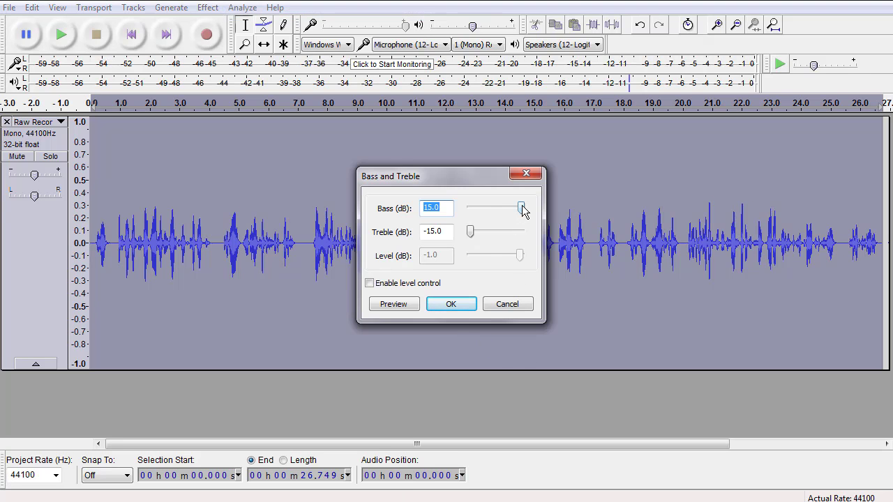
mouse_move(521, 206)
left_mouse_down()
mouse_move(494, 207)
mouse_move(527, 212)
left_mouse_up()
mouse_move(471, 232)
left_mouse_down()
mouse_move(489, 237)
mouse_move(463, 246)
left_mouse_up()
left_click(403, 307)
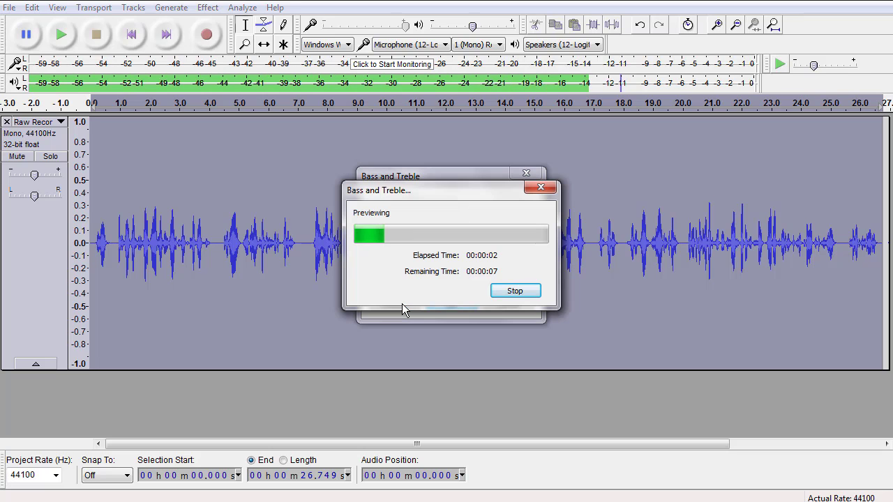
left_click(522, 292)
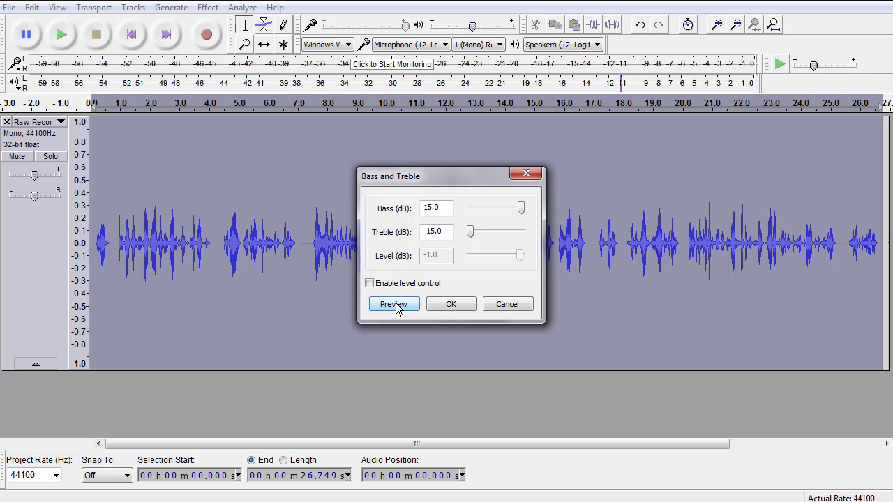
left_click(395, 306)
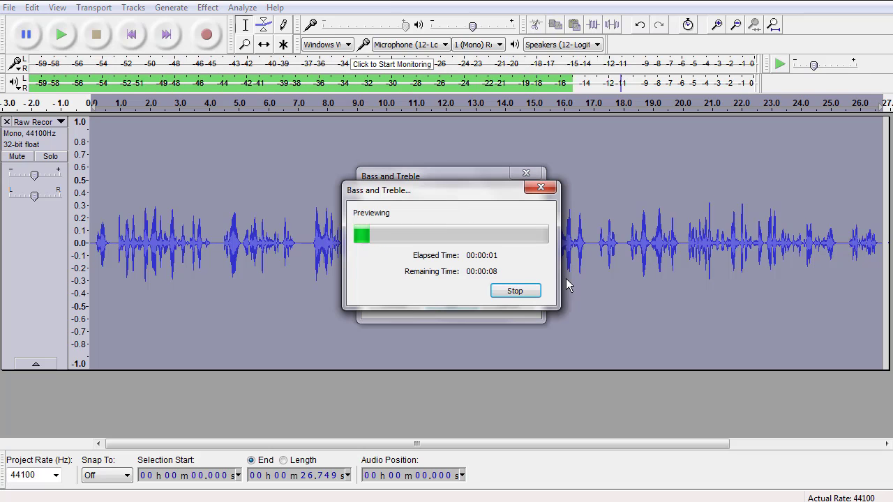
left_click(516, 291)
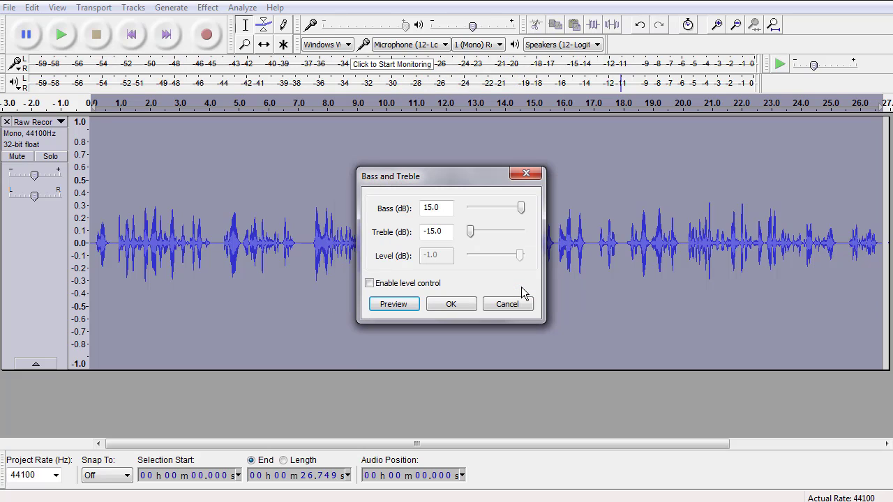
left_click(450, 304)
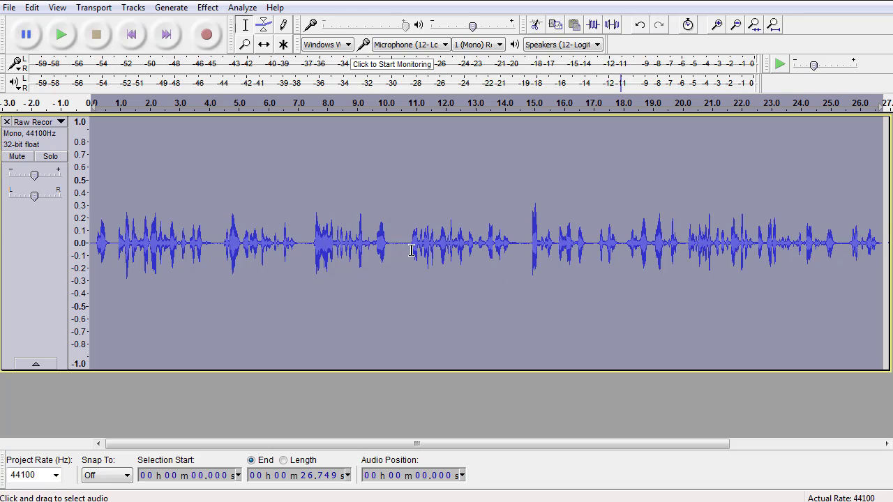
- Zoom in near 10.64 s, select the 10.15–10.83 s pause and listen to it
left_click(406, 240)
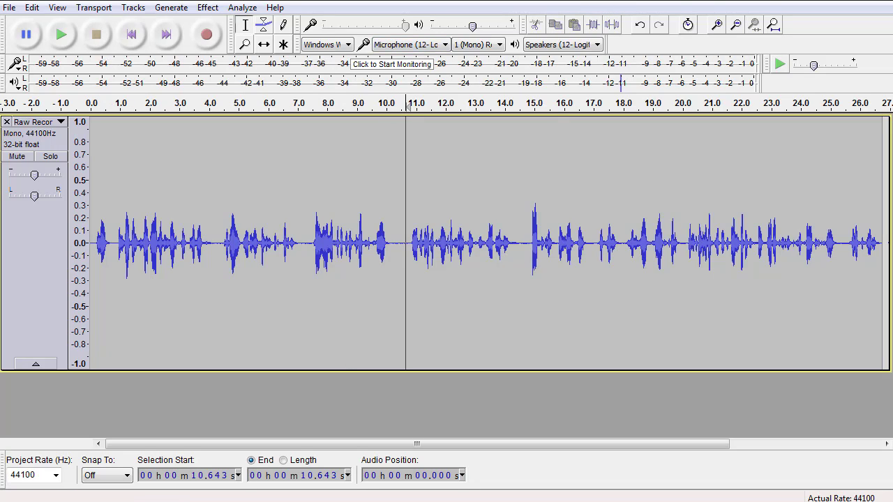
left_click(718, 26)
left_click(718, 25)
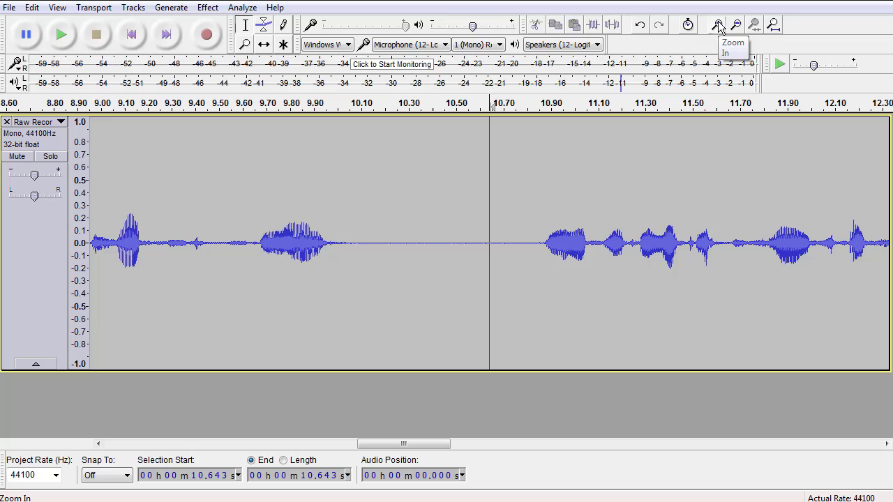
left_click_drag(373, 242, 533, 212)
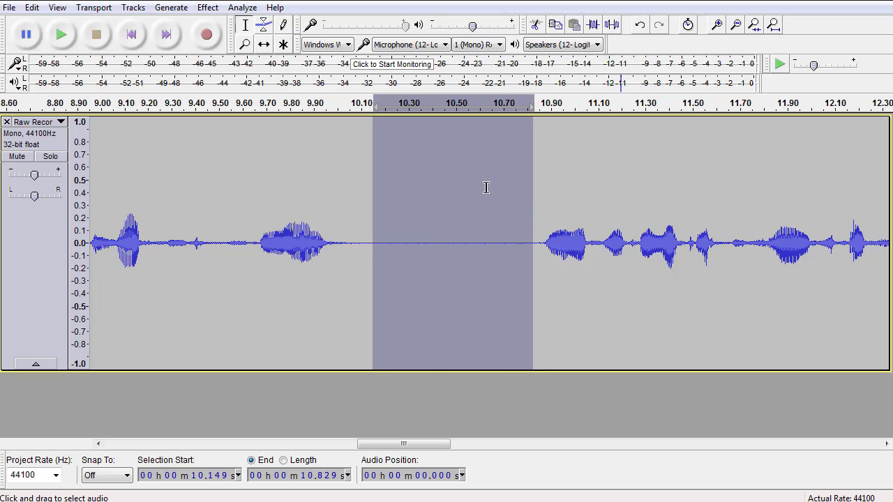
left_click(61, 36)
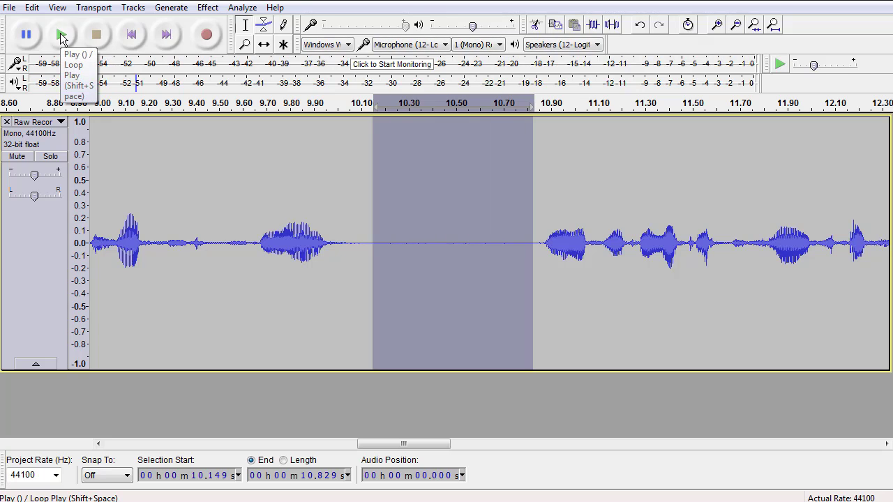
- Preview Noise Reduction at 14 dB, then apply it at 16 dB to the pause
left_click(208, 8)
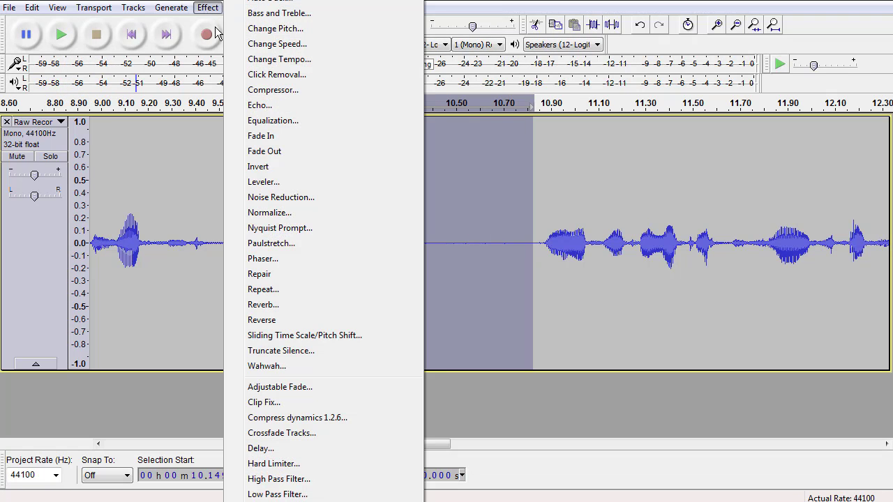
left_click(282, 197)
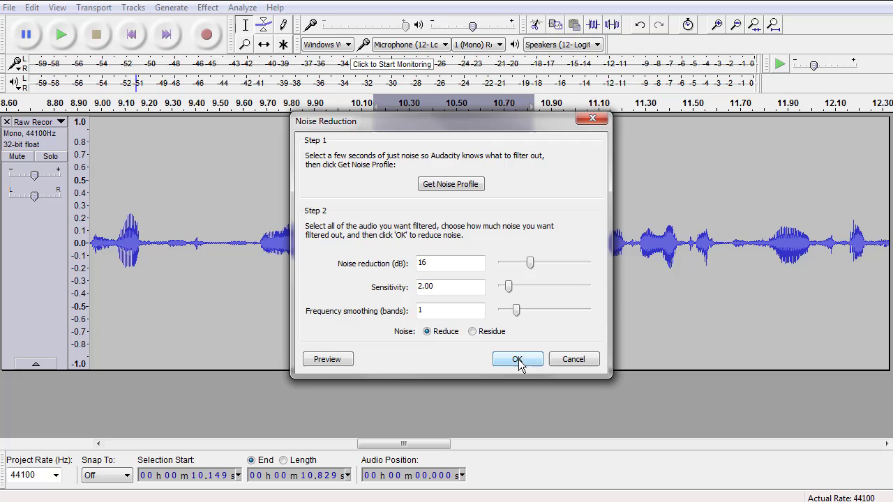
left_click_drag(532, 268, 526, 268)
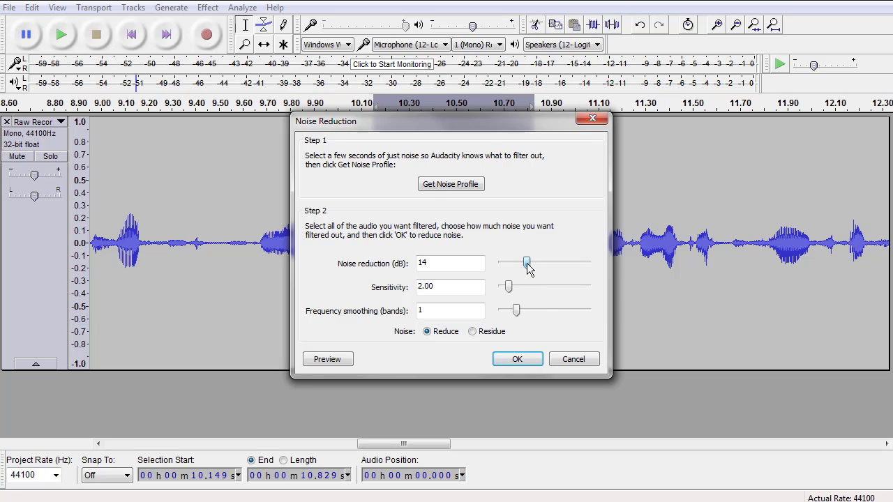
left_click(328, 360)
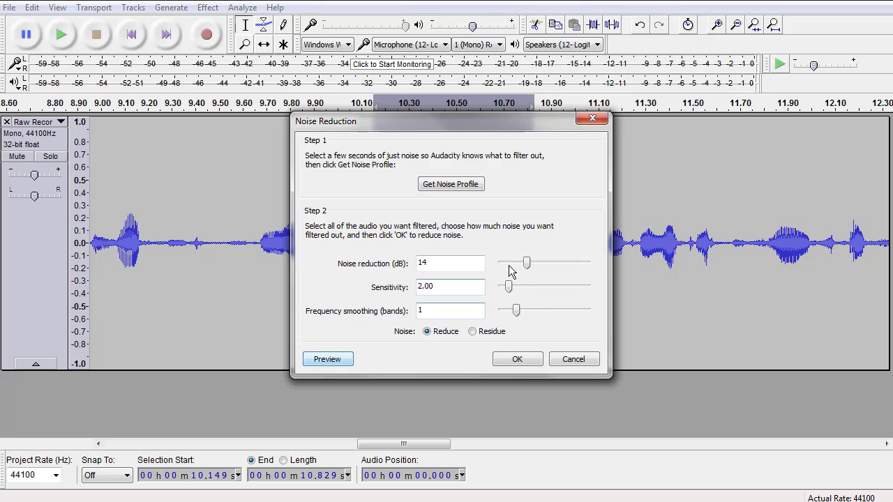
left_click_drag(527, 265, 530, 268)
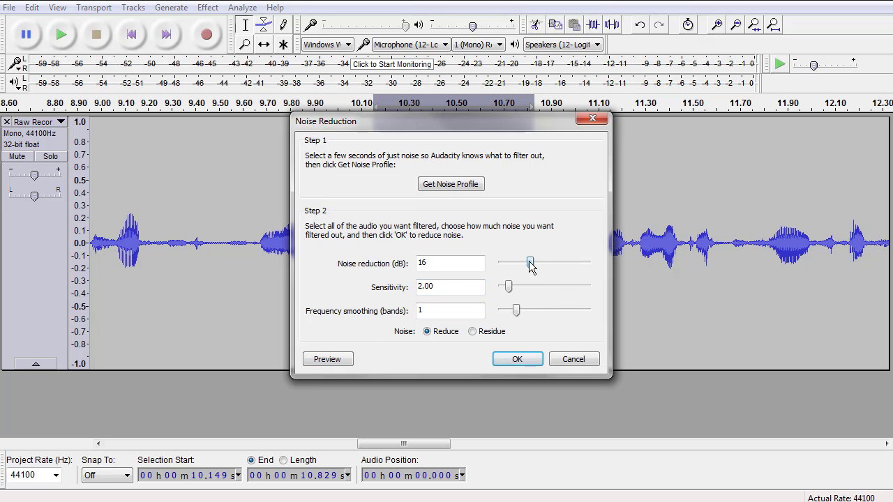
left_click(325, 360)
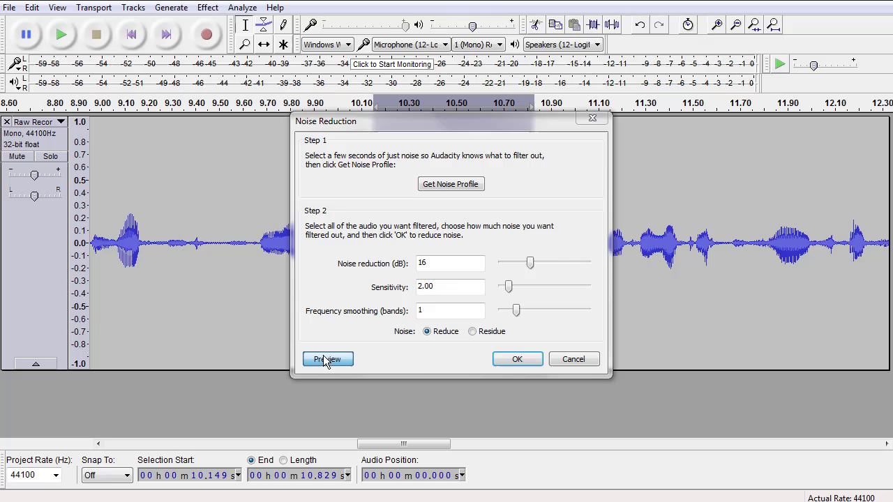
left_click(518, 360)
- Play the cleaned 10.24–10.76 s pause, then select the whole track
left_click(408, 254)
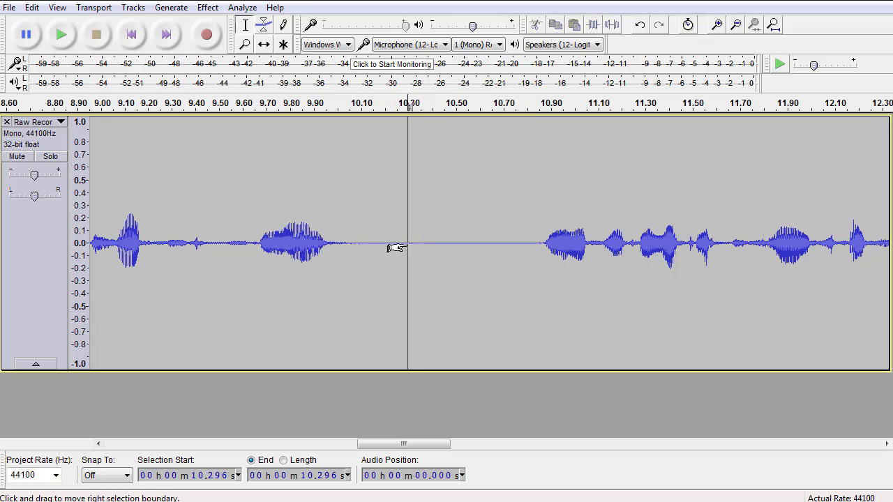
left_click_drag(394, 222, 516, 208)
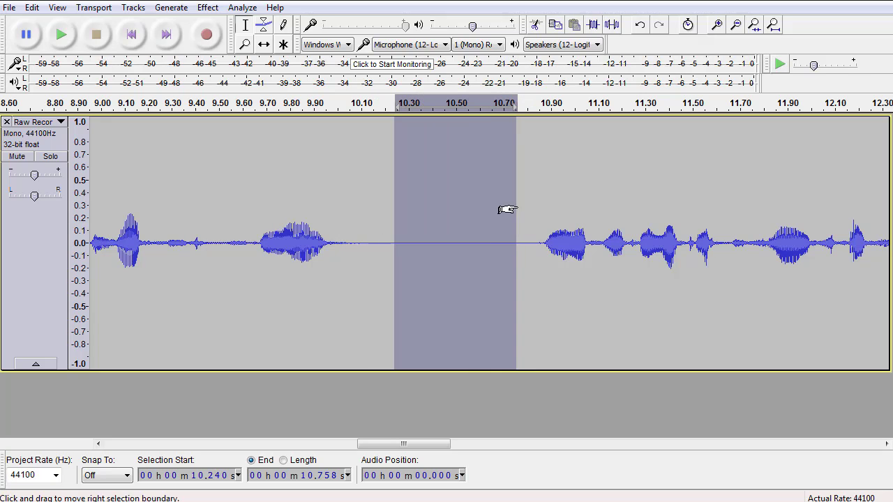
left_click(68, 36)
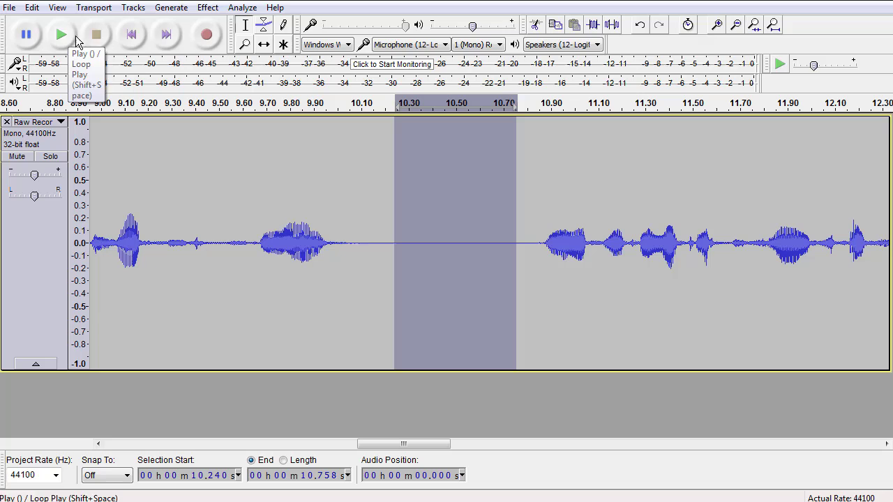
left_click(32, 273)
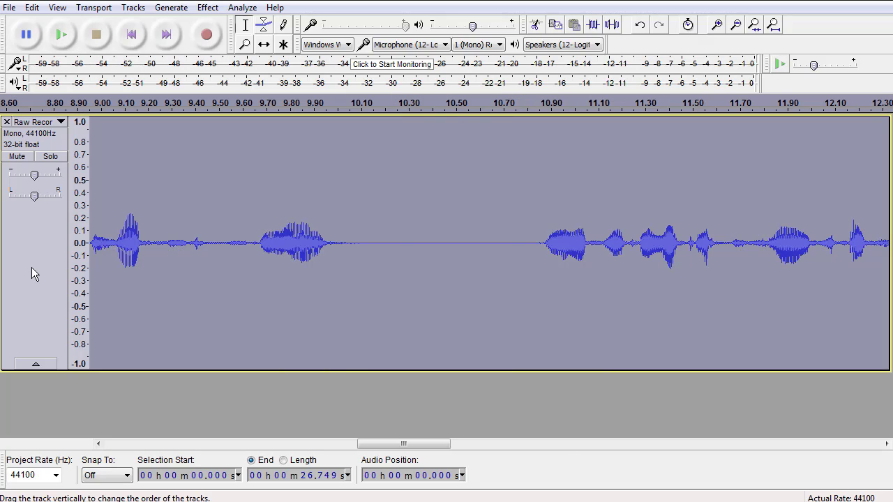
- Fit the track to the window, play it from the start, then mark about 7.18 s
key("ctrl+f")
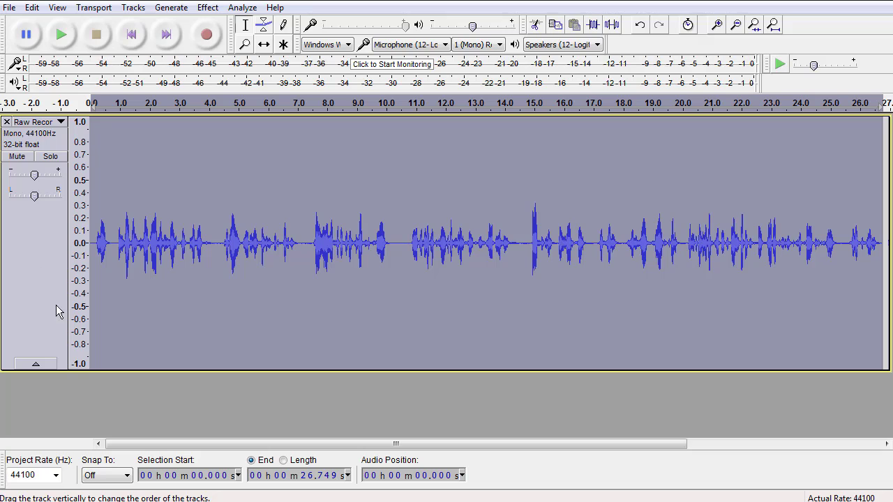
left_click(98, 192)
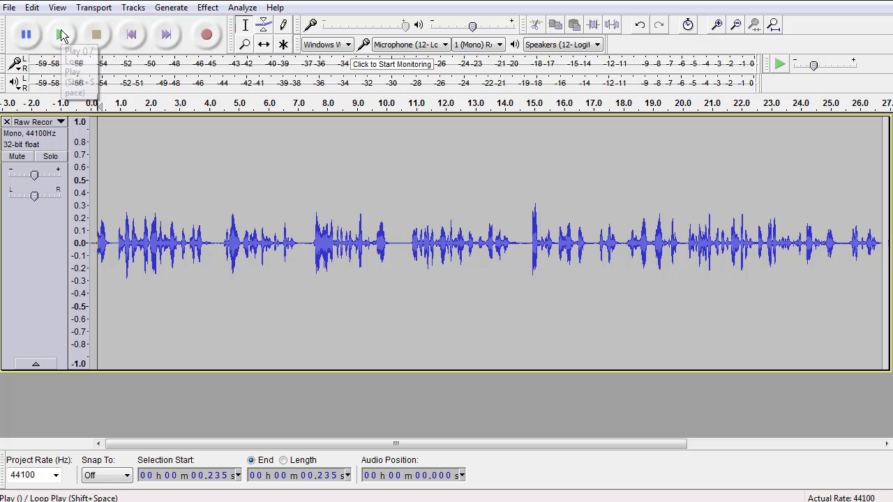
left_click(62, 35)
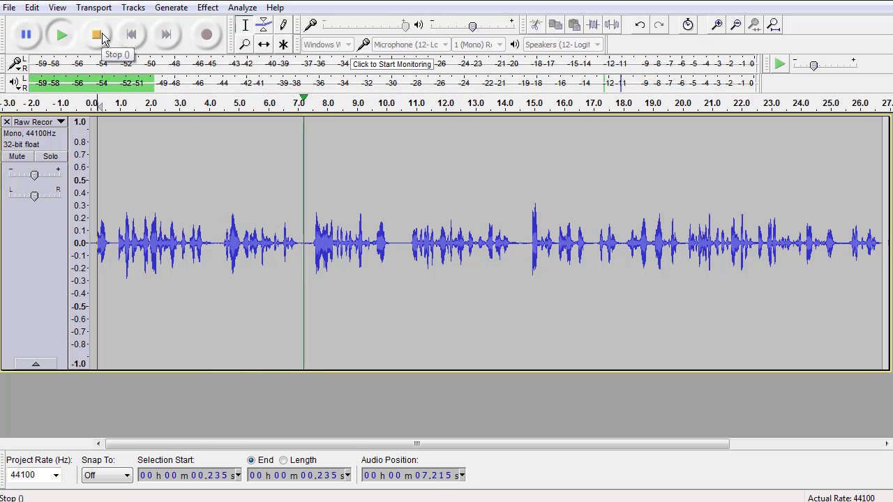
left_click(102, 33)
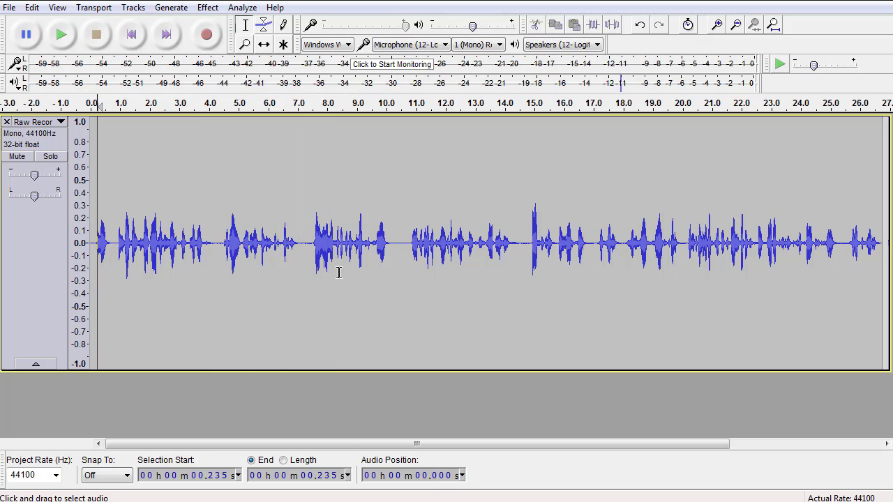
left_click(303, 246)
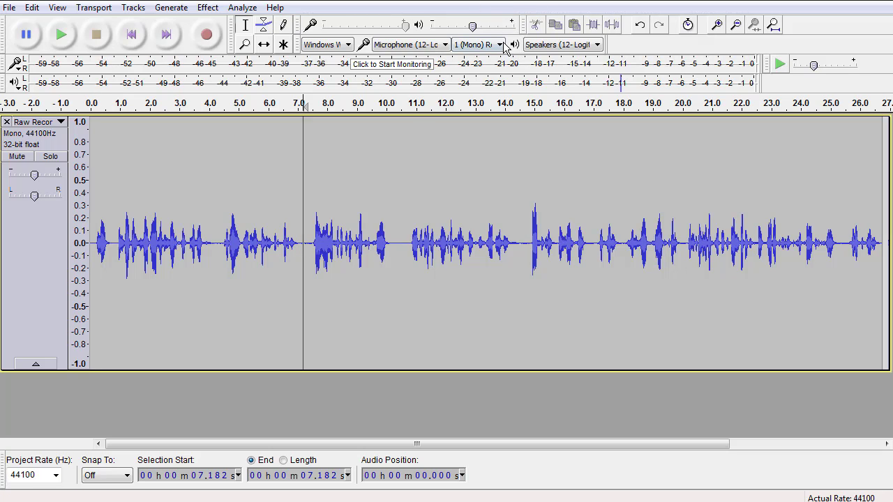
- Zoom in and capture a noise profile from the quiet 7.00–7.50 s stretch
left_click(718, 26)
left_click(718, 27)
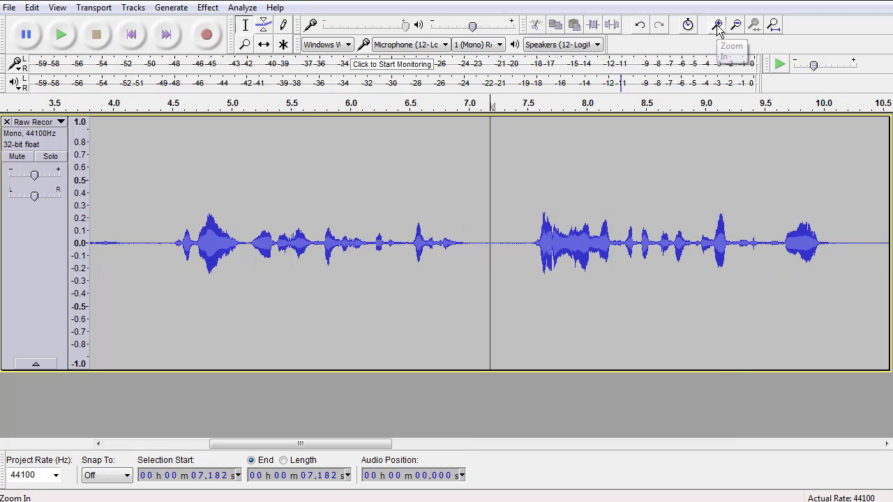
left_click(718, 26)
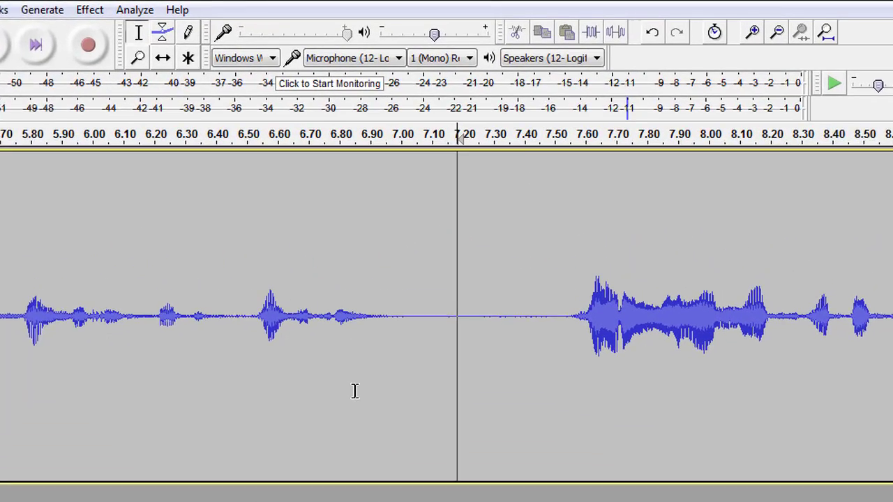
left_click_drag(368, 360, 555, 282)
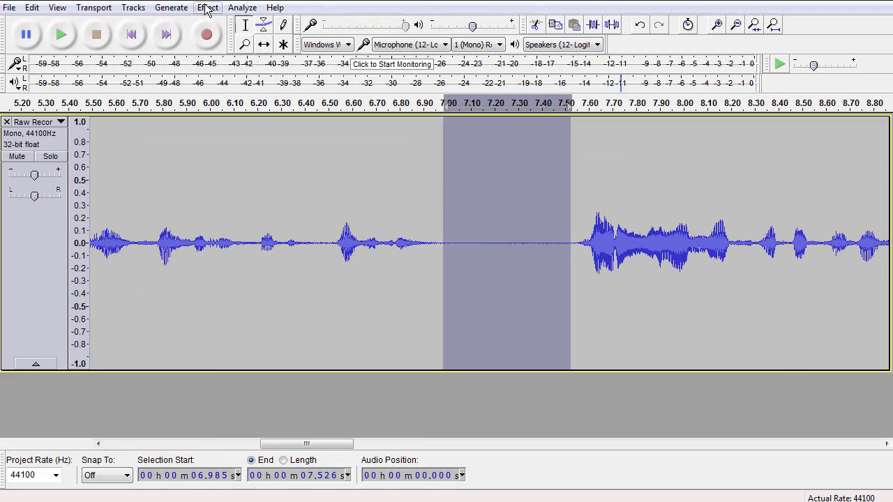
left_click(19, 11)
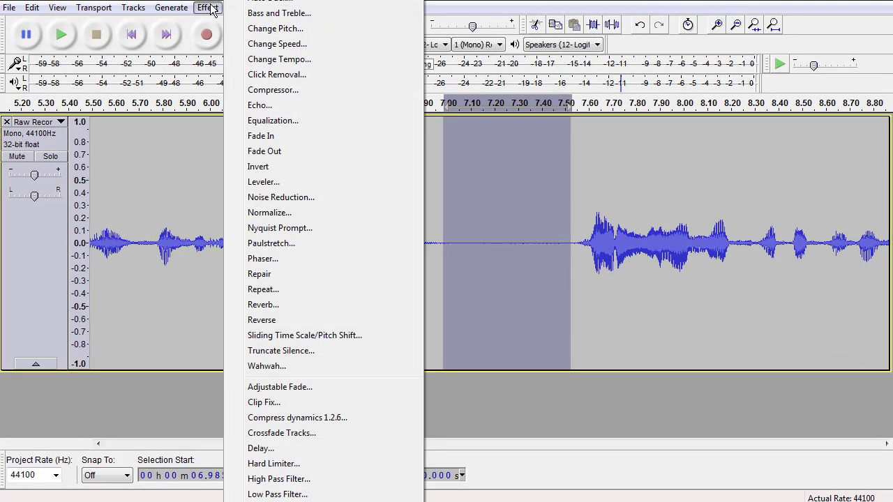
left_click(284, 196)
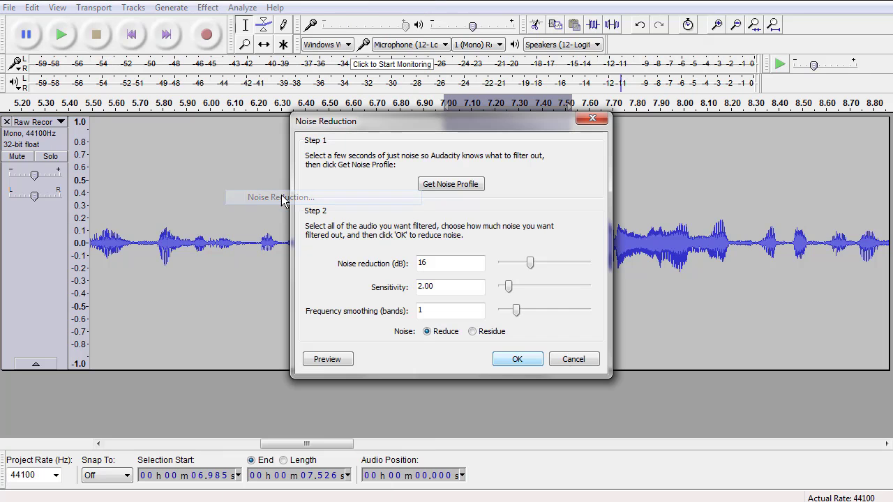
left_click(453, 184)
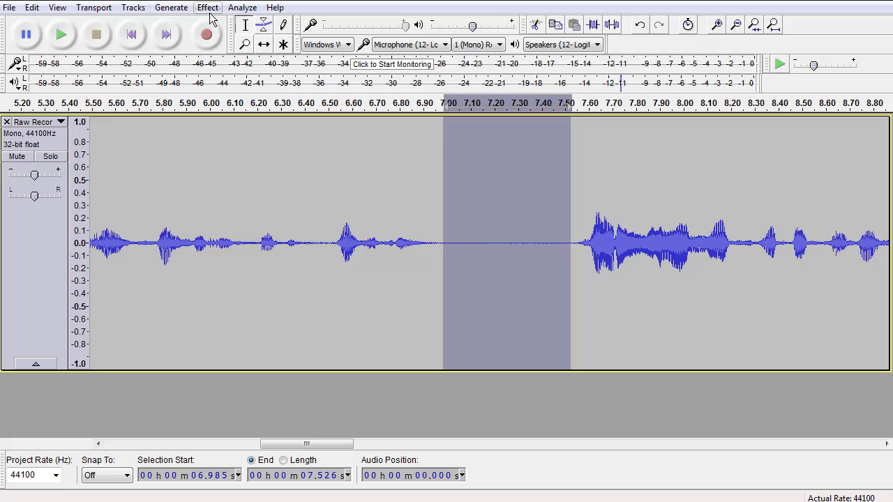
- Apply 16 dB Noise Reduction to the whole track and fit the recording in view
left_click(210, 10)
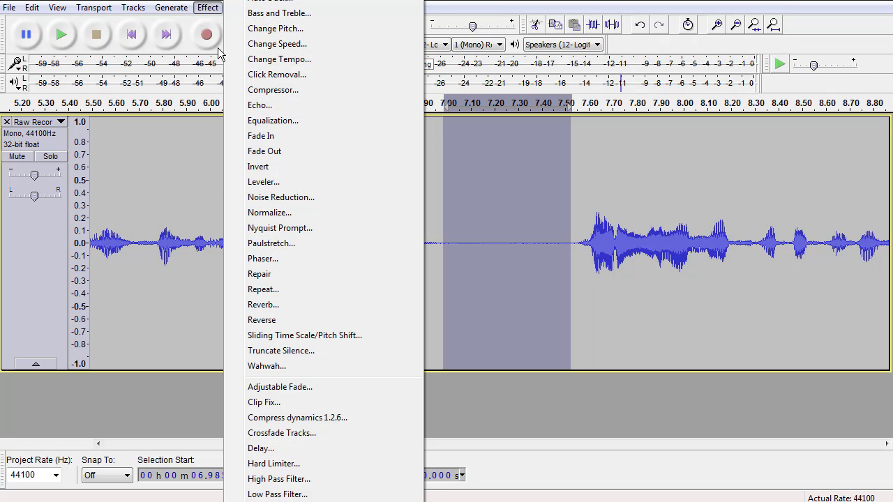
left_click(53, 280)
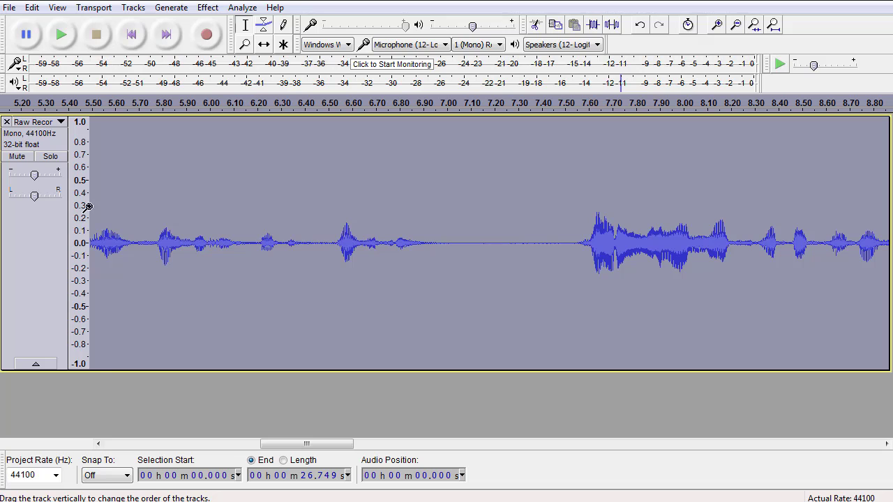
left_click(211, 8)
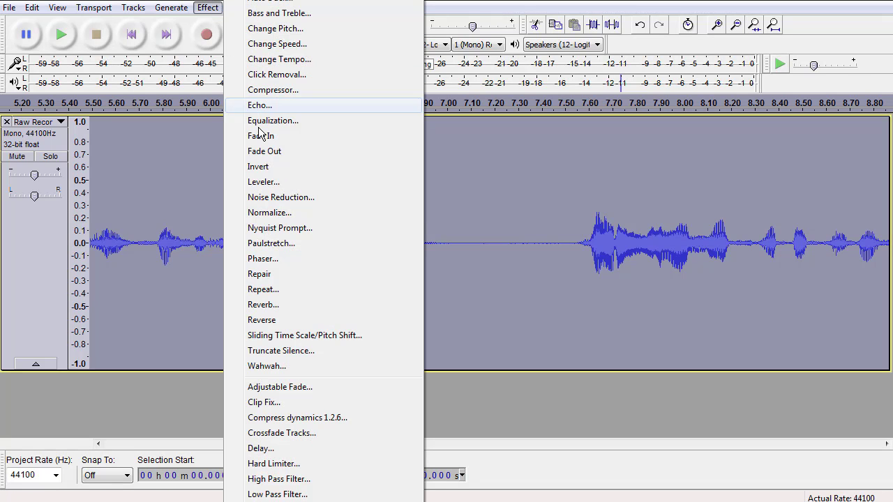
left_click(279, 198)
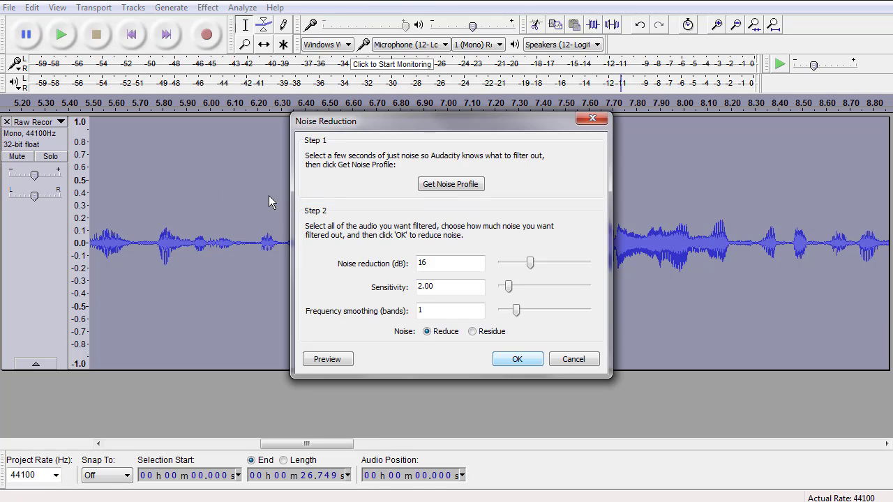
left_click(518, 359)
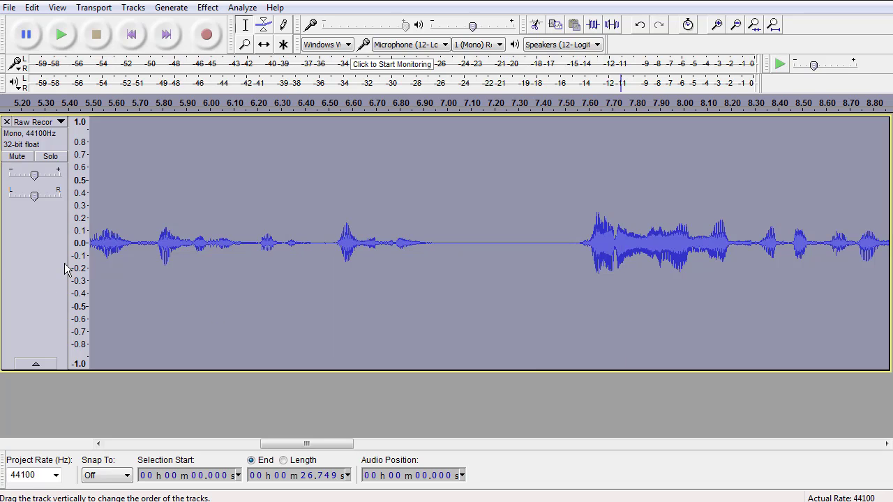
key("space")
key("ctrl+f")
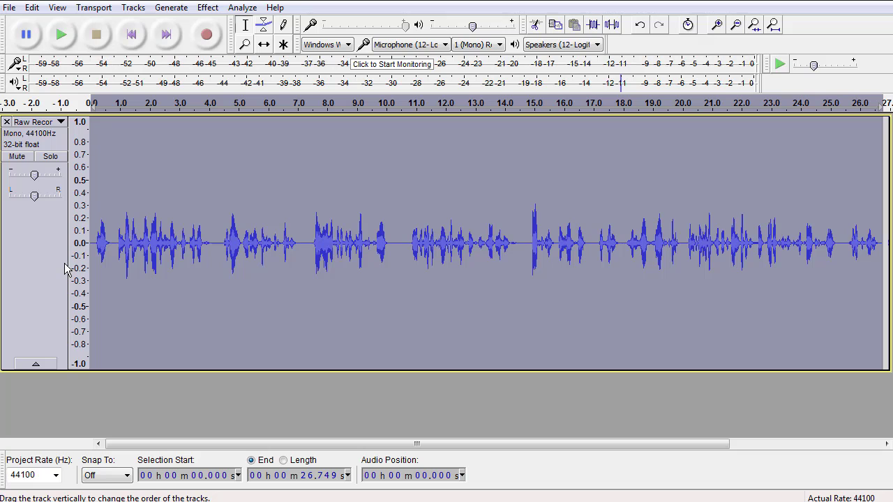
- Play the cleaned recording from the start, then select the entire 0–26.749 s voice track
left_click(99, 183)
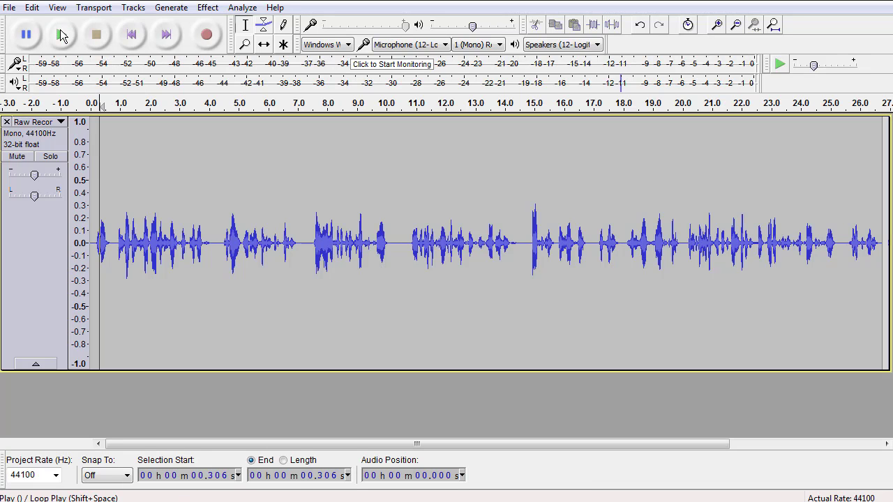
left_click(61, 36)
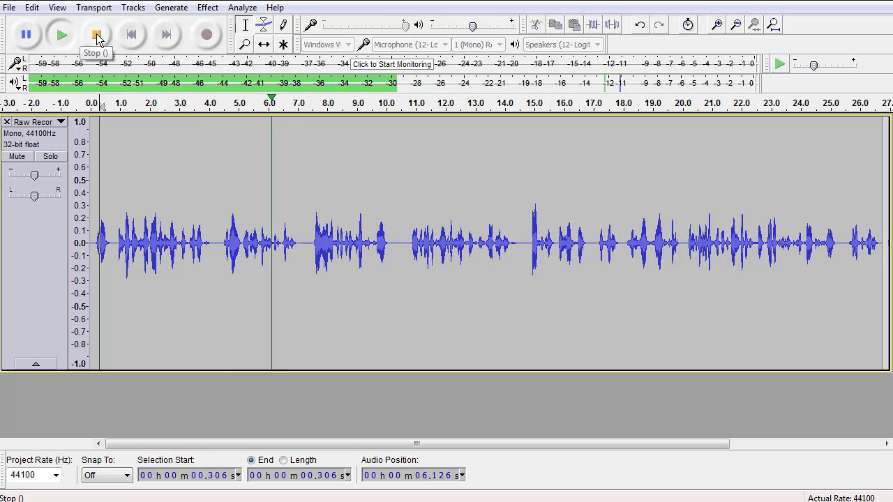
left_click(98, 37)
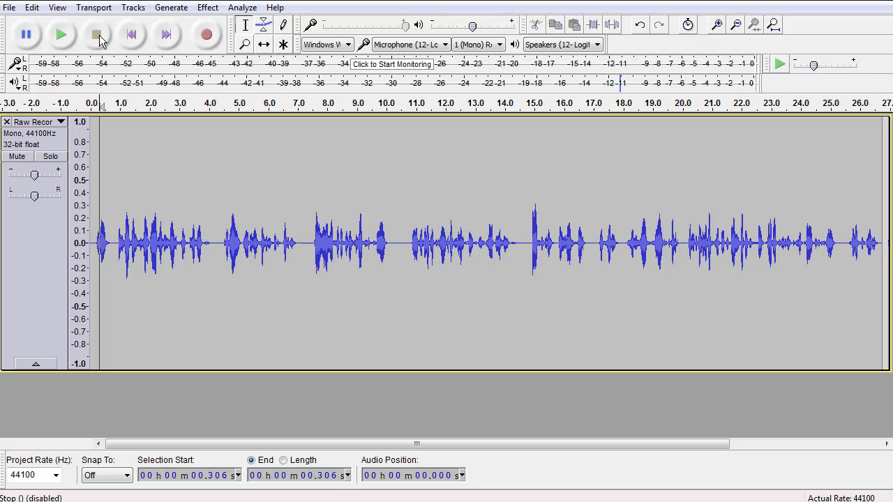
left_click(53, 235)
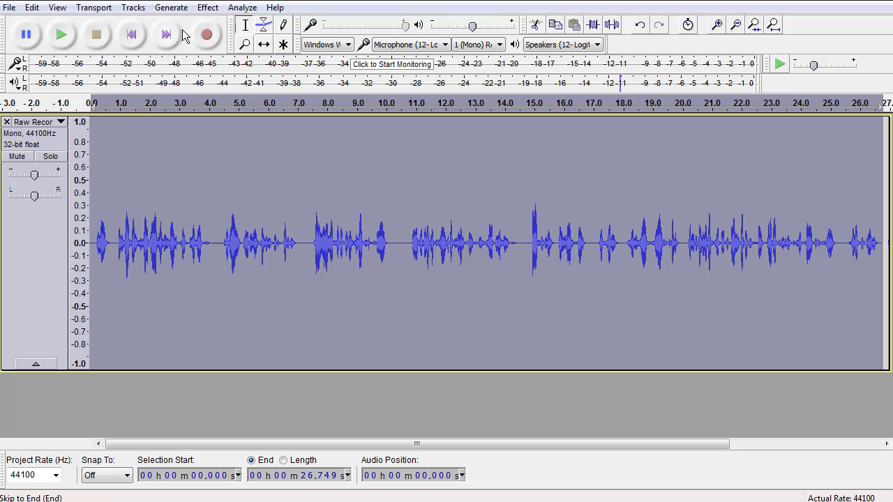
- In Change Pitch, set Percent Change to -3 and preview the lowered voice
left_click(208, 7)
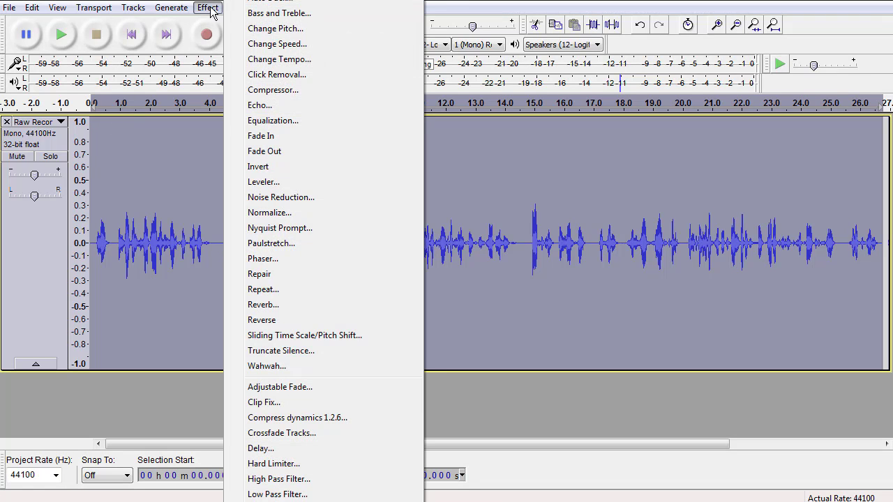
left_click(277, 30)
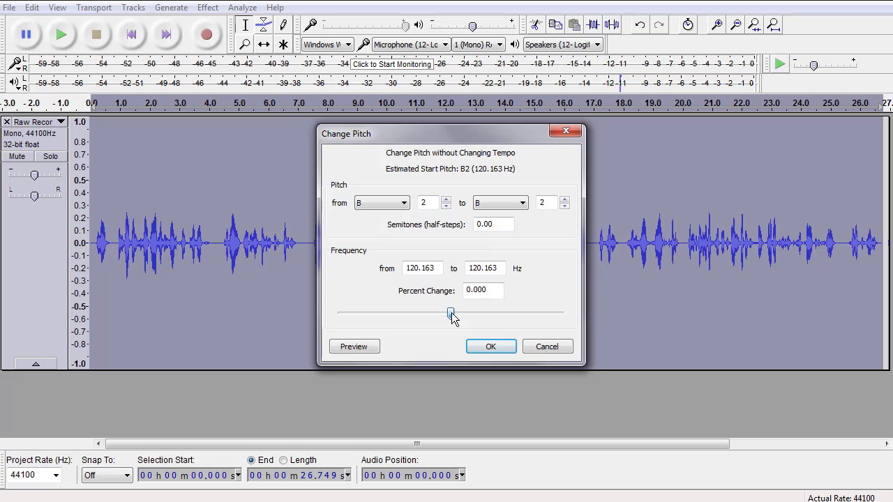
left_click_drag(451, 315, 448, 319)
left_click(354, 347)
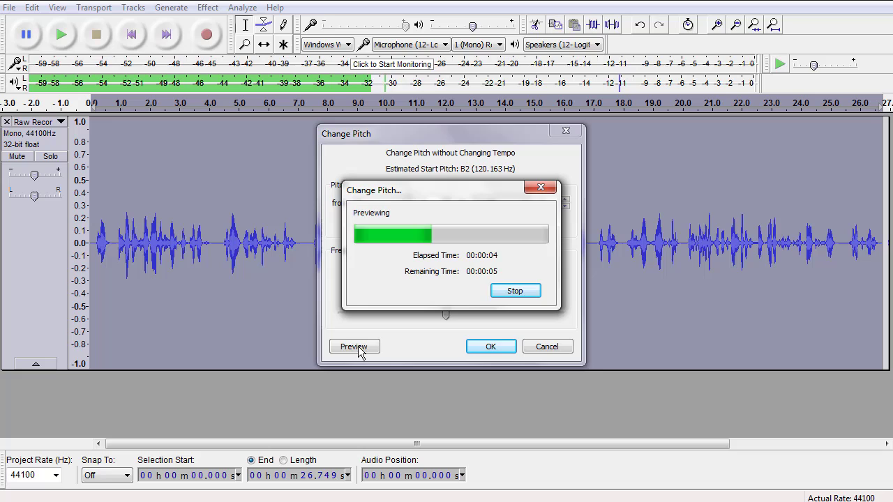
left_click(501, 290)
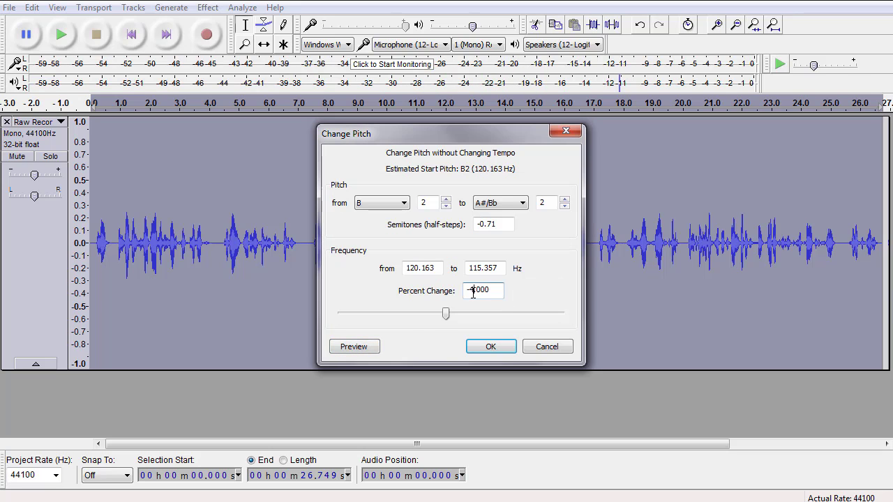
key("BackSpace")
type("3")
left_click(362, 349)
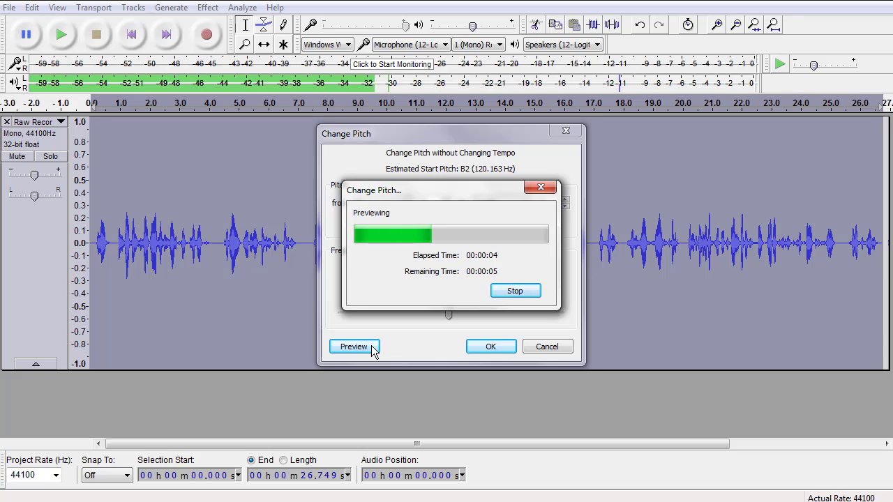
left_click(529, 291)
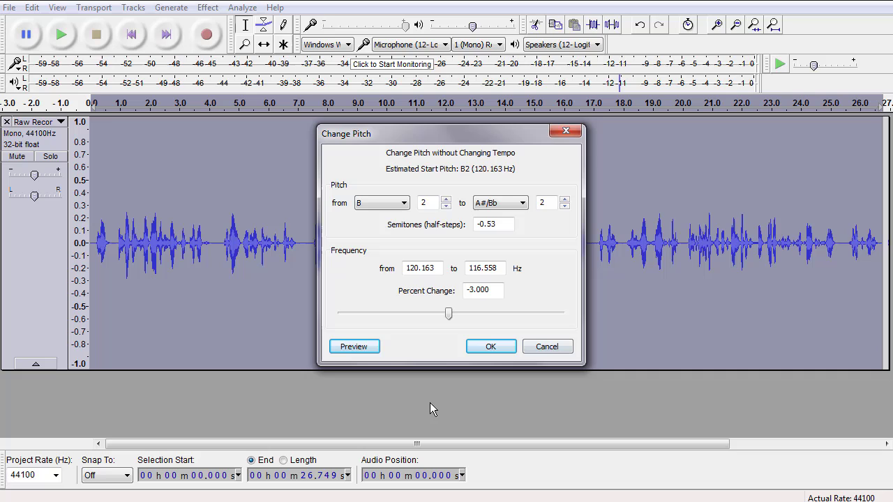
- Apply the -3% pitch change and play back the pitch-lowered recording
left_click(492, 347)
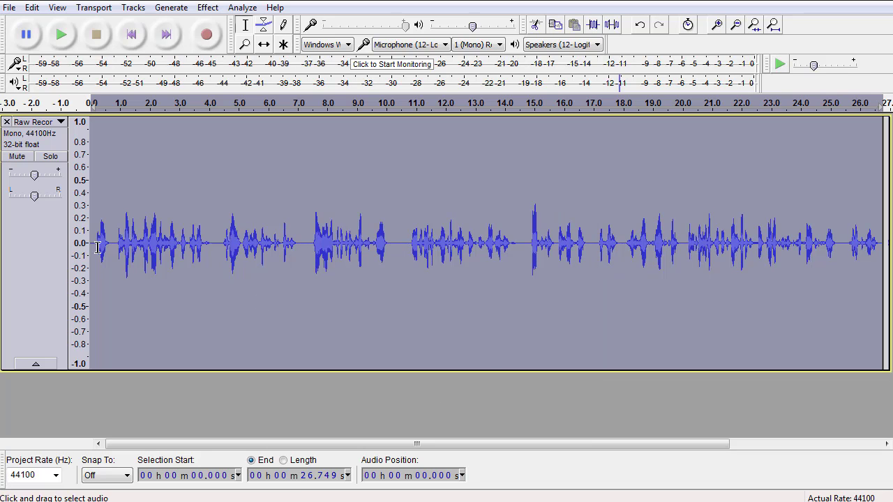
left_click(98, 188)
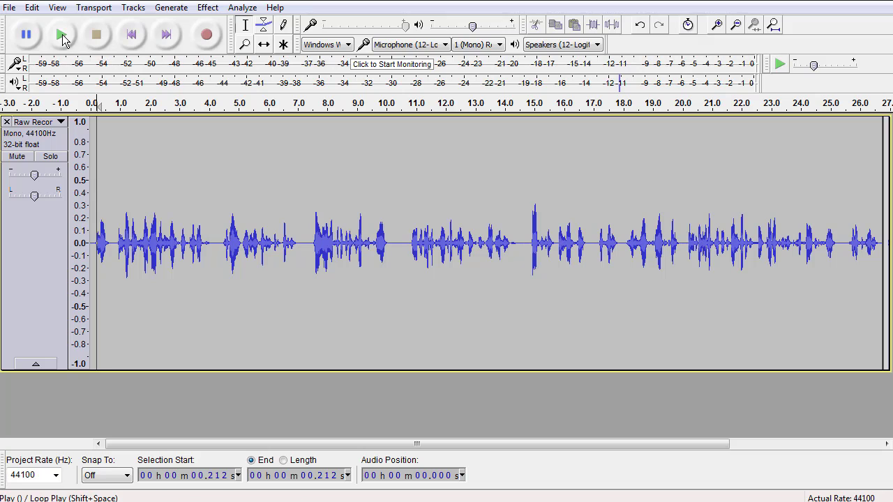
left_click(62, 37)
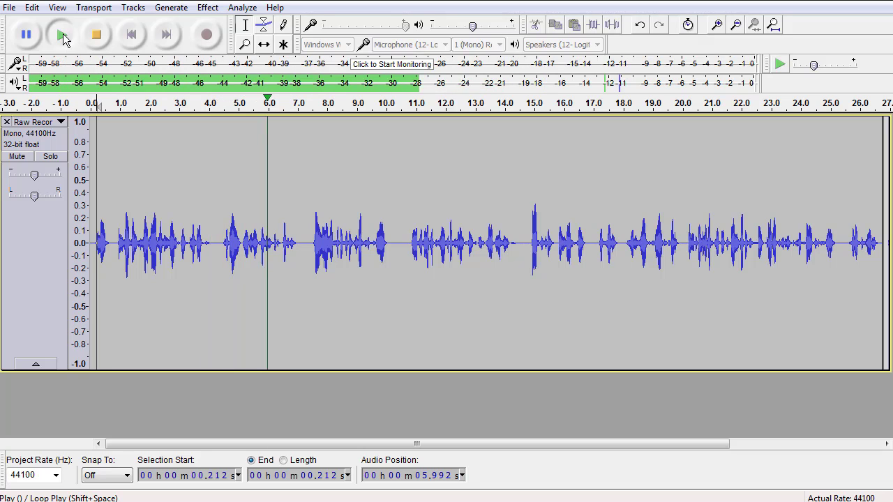
left_click(99, 37)
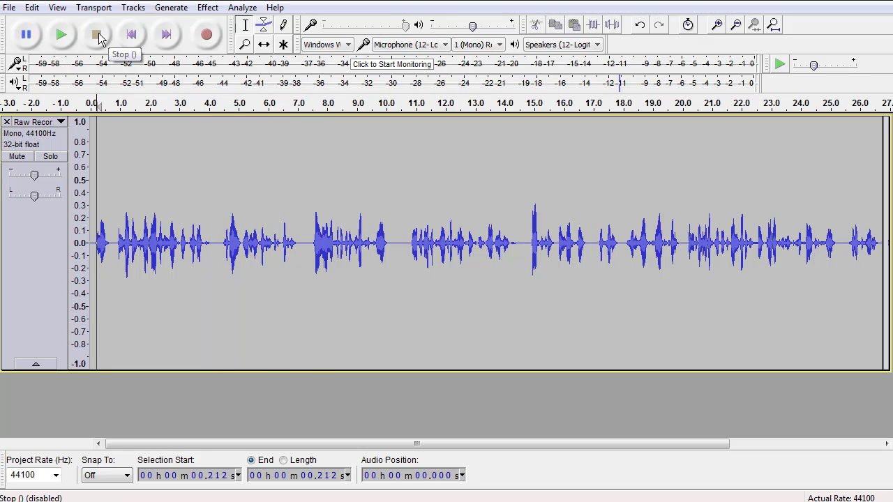
- Export the recording to the Desktop as MP3 'New Edited Recording 2' with empty metadata
left_click(9, 10)
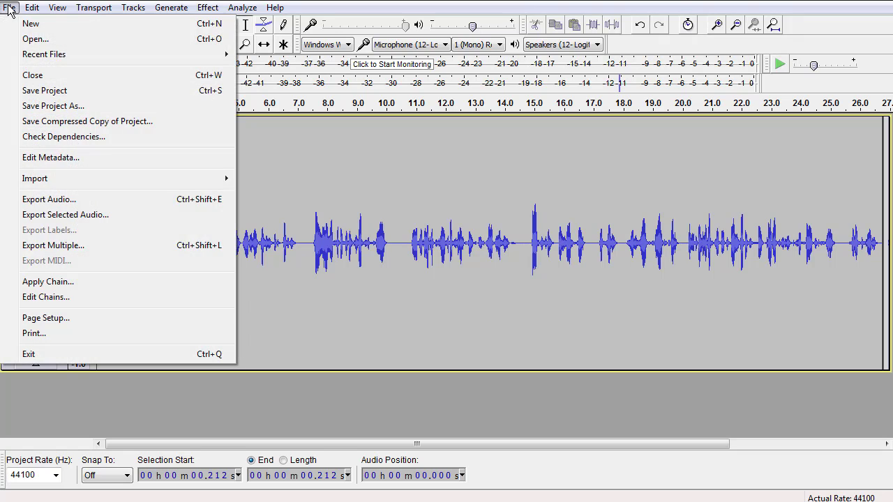
left_click(66, 198)
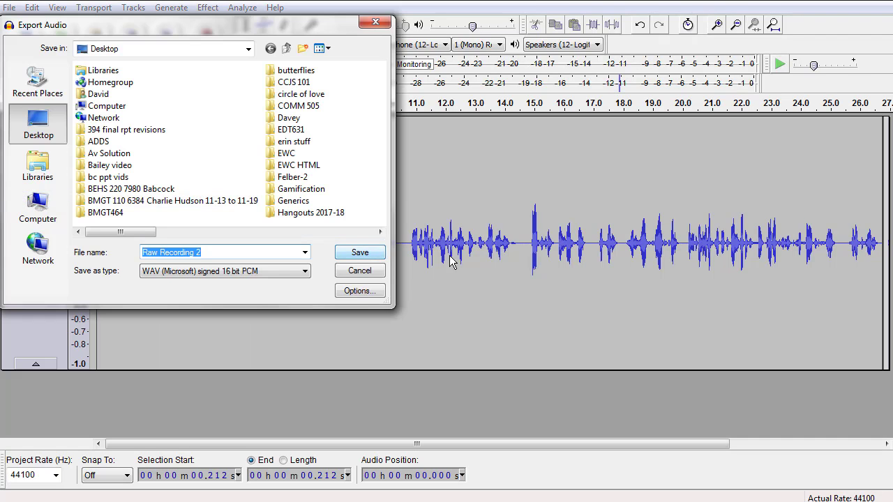
left_click(304, 271)
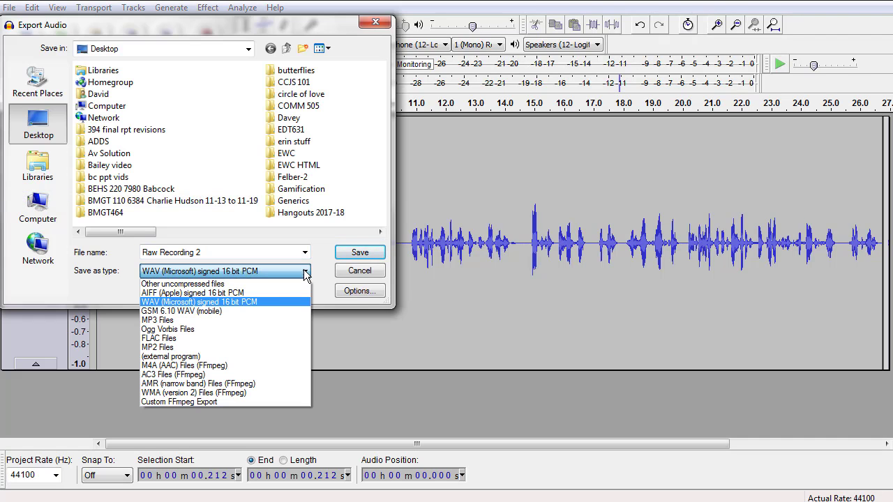
left_click(248, 319)
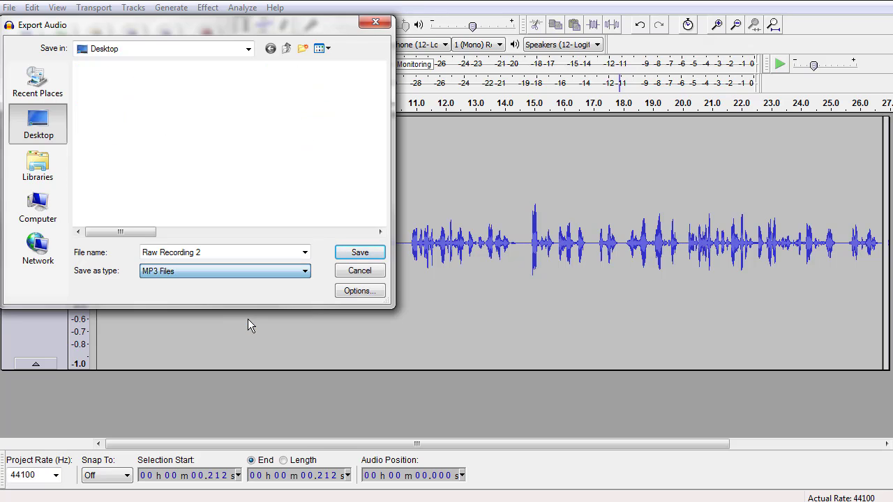
left_click(144, 252)
type("New")
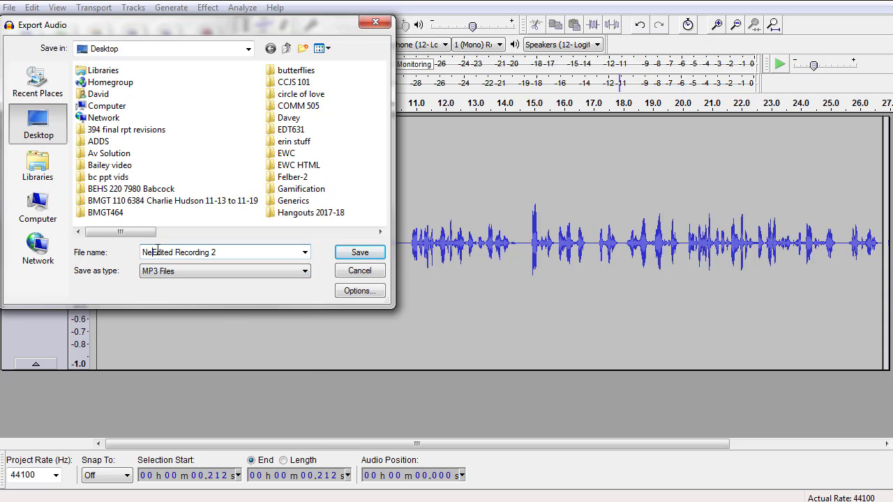
left_click(360, 253)
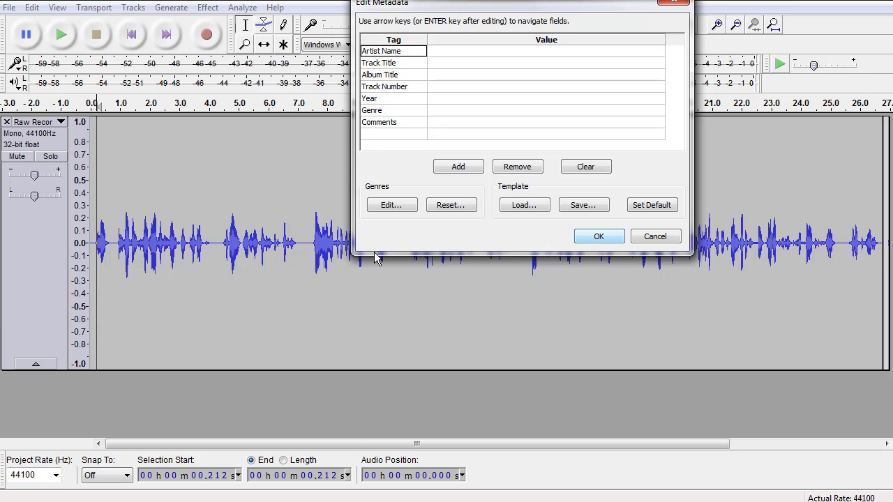
left_click(601, 241)
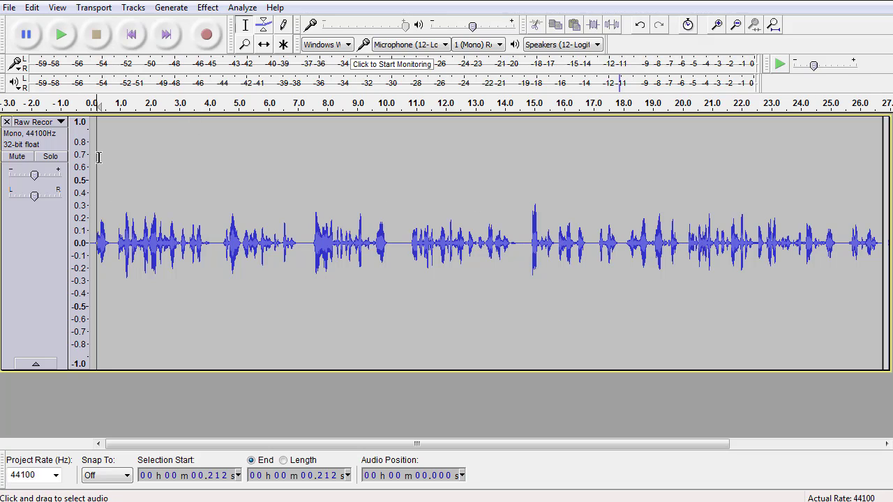
left_click(62, 40)
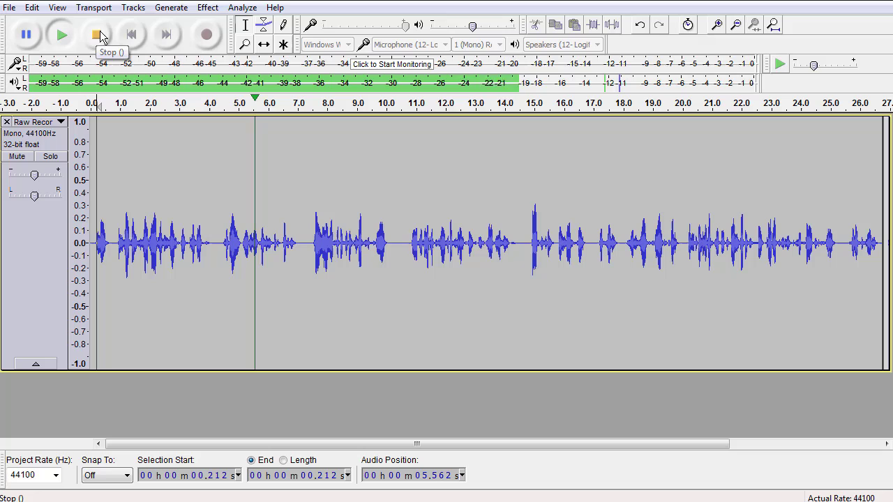
left_click(100, 36)
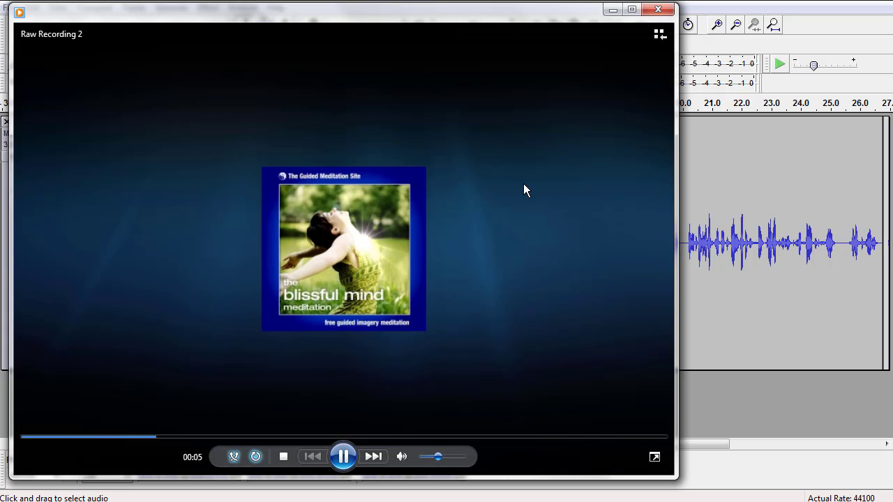
- Pause Raw Recording 2 about seven seconds in and move the player window lower
left_click(343, 457)
left_click_drag(420, 5, 589, 95)
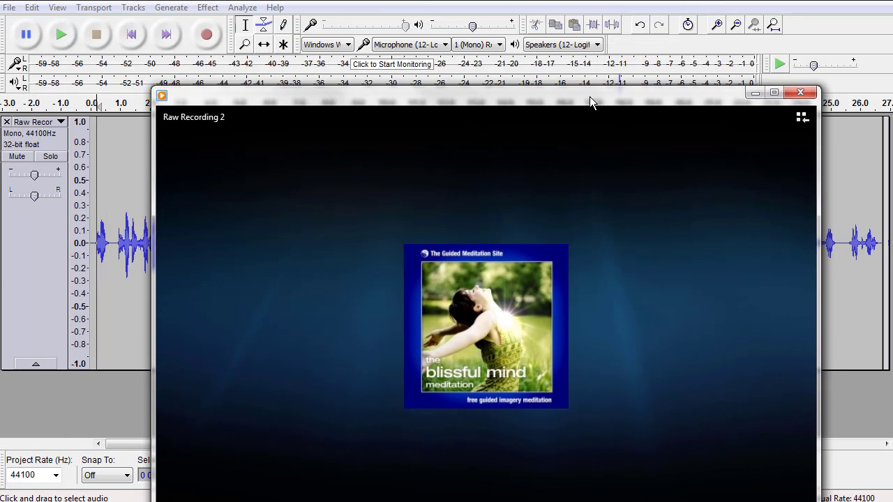
left_click(109, 143)
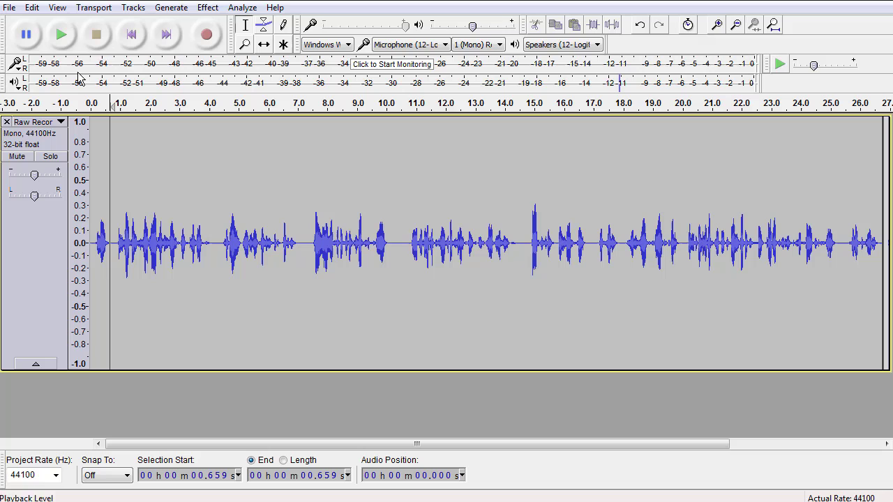
left_click(61, 35)
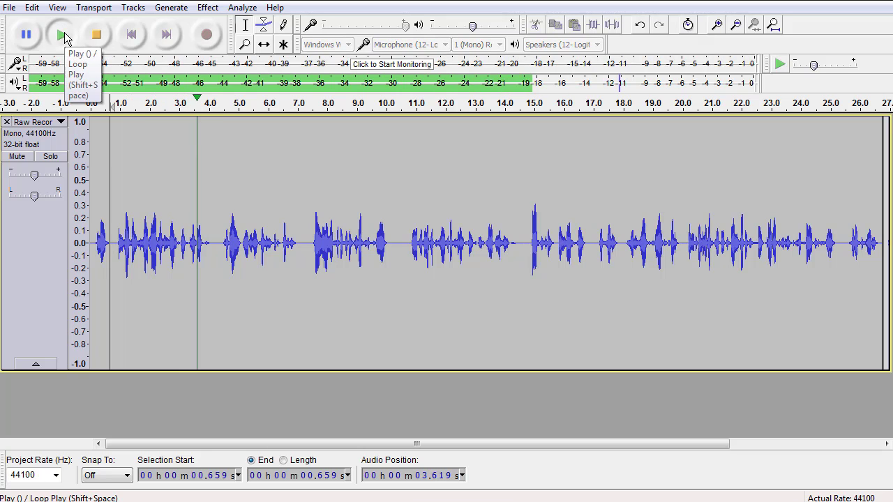
left_click(62, 35)
left_click(61, 35)
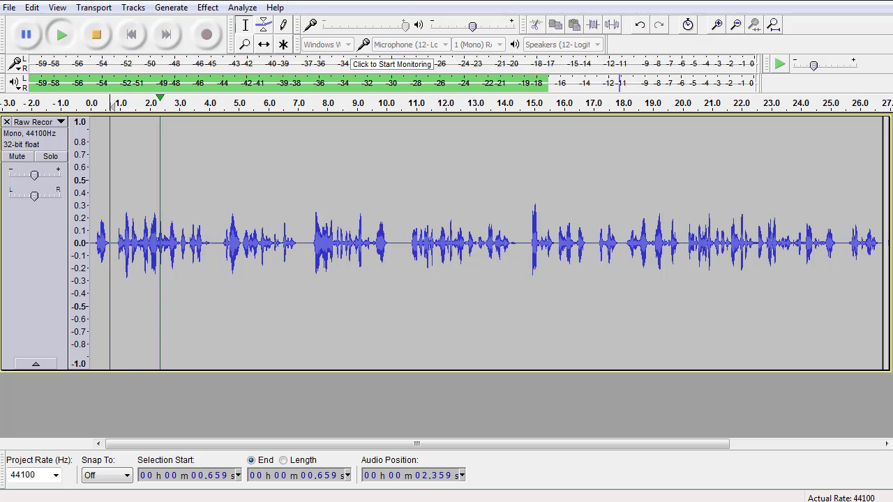
left_click(96, 35)
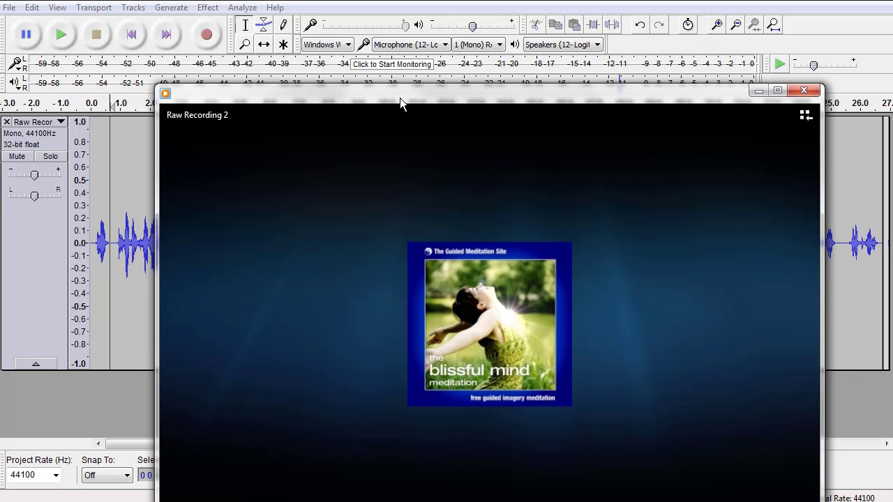
- Replay Raw Recording 2 from near its start and pause it at 00:04
left_click_drag(399, 97, 324, 0)
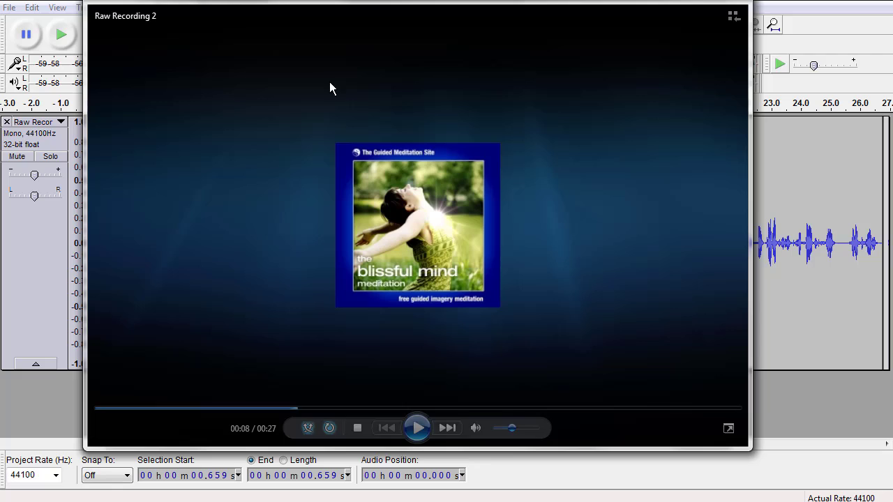
left_click(129, 415)
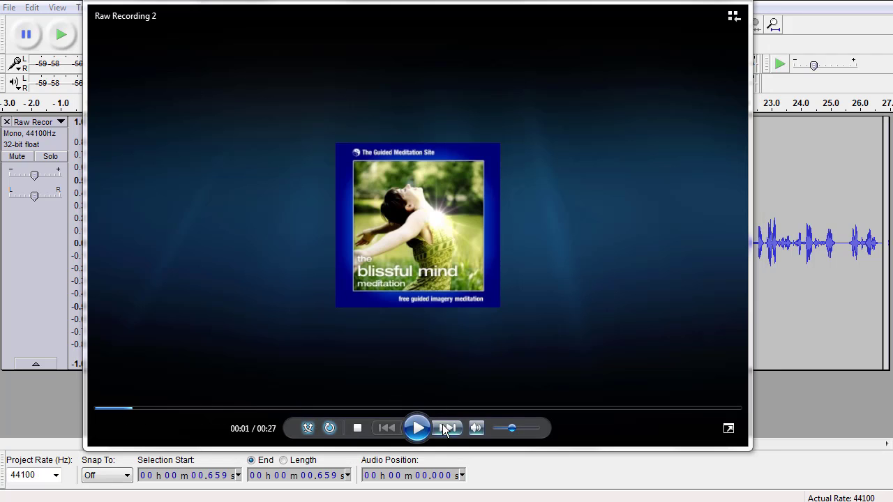
left_click(421, 427)
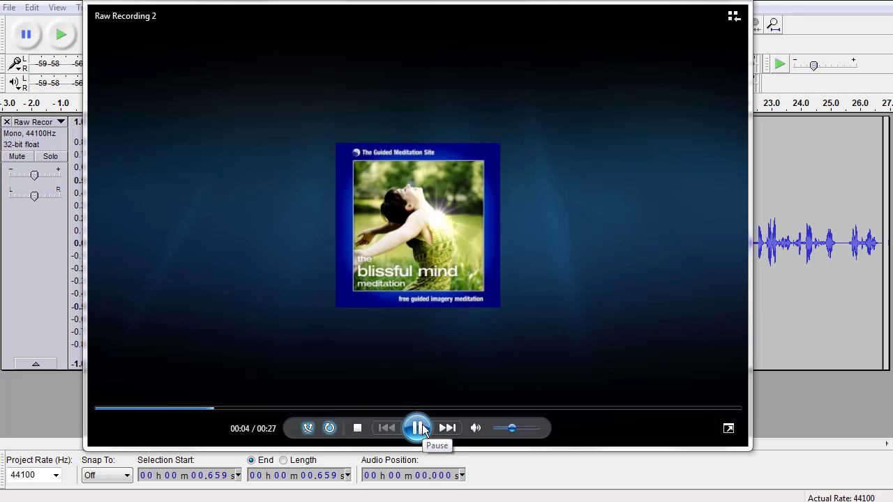
left_click(423, 429)
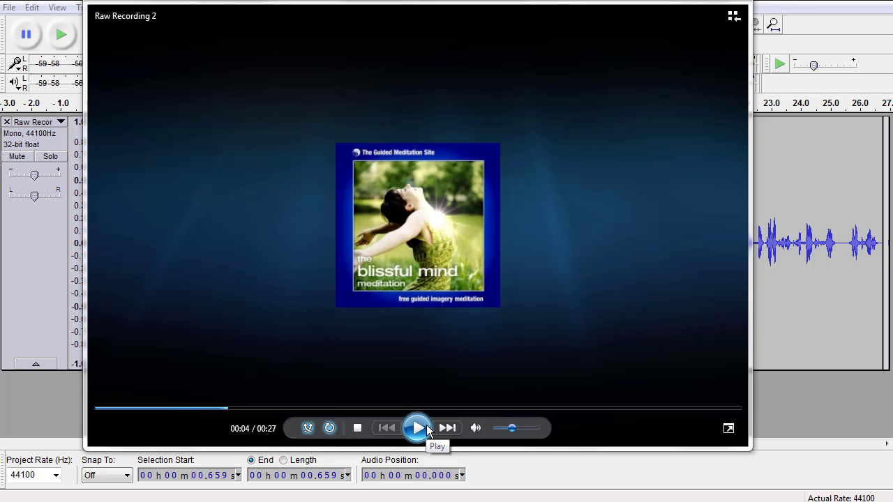